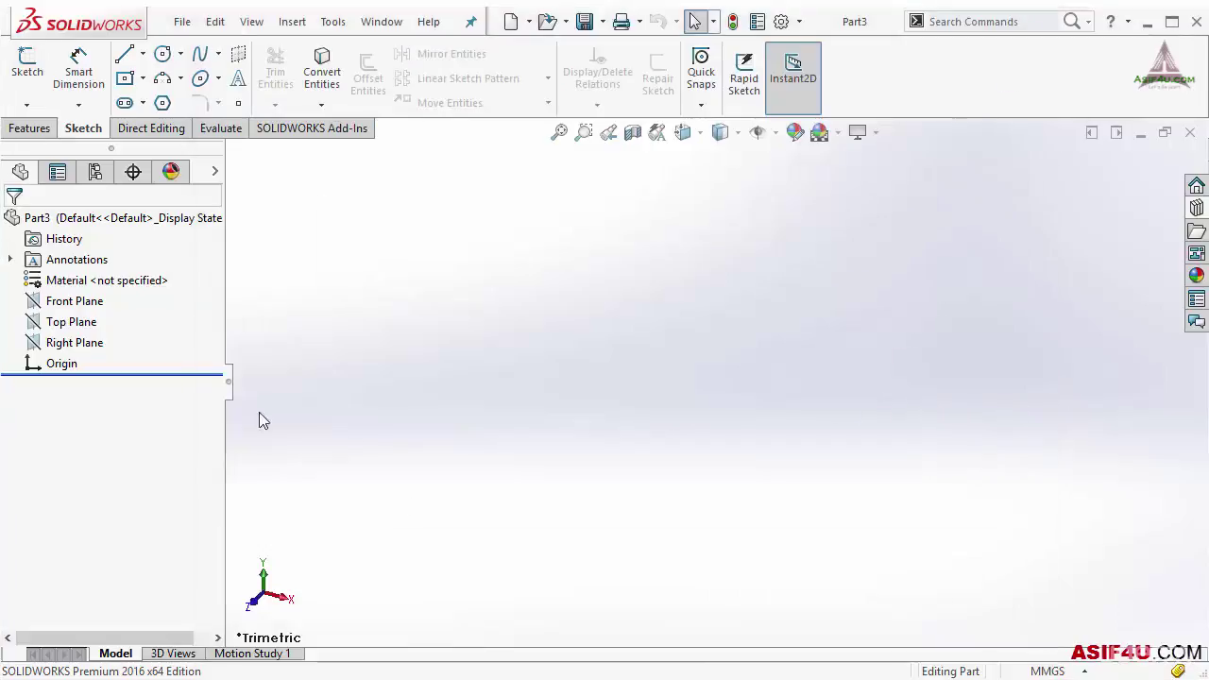
- Start a new sketch on the Front Plane
left_click(72, 301)
right_click(73, 300)
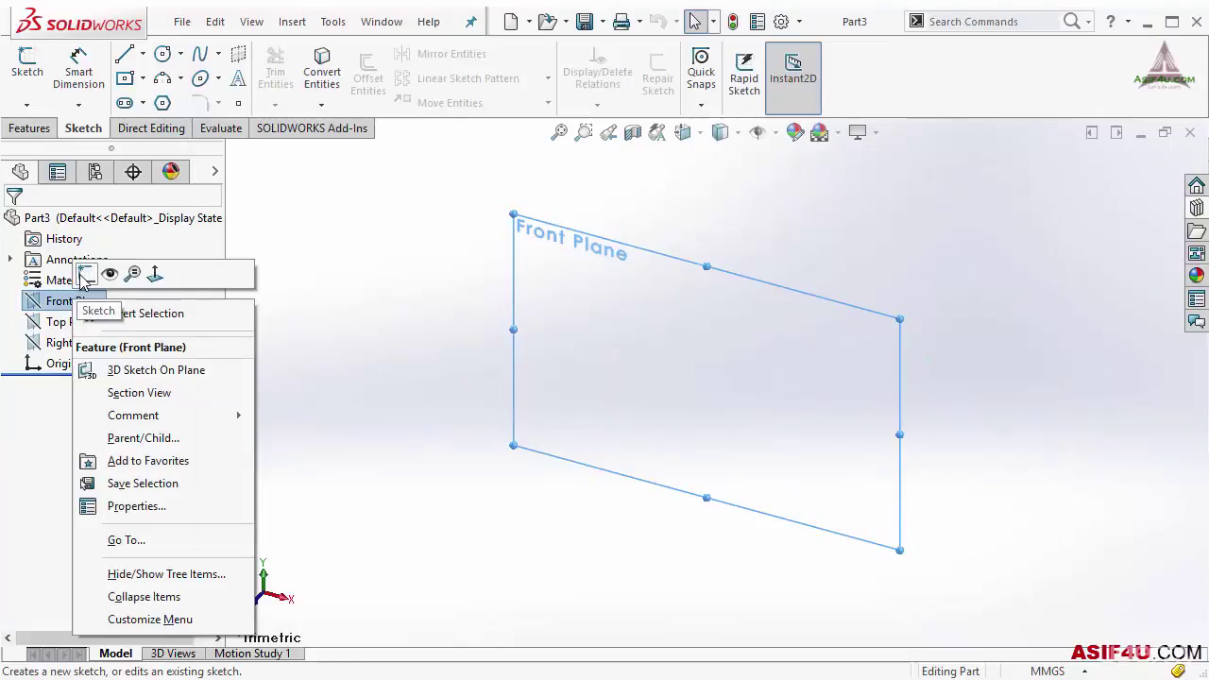
left_click(83, 275)
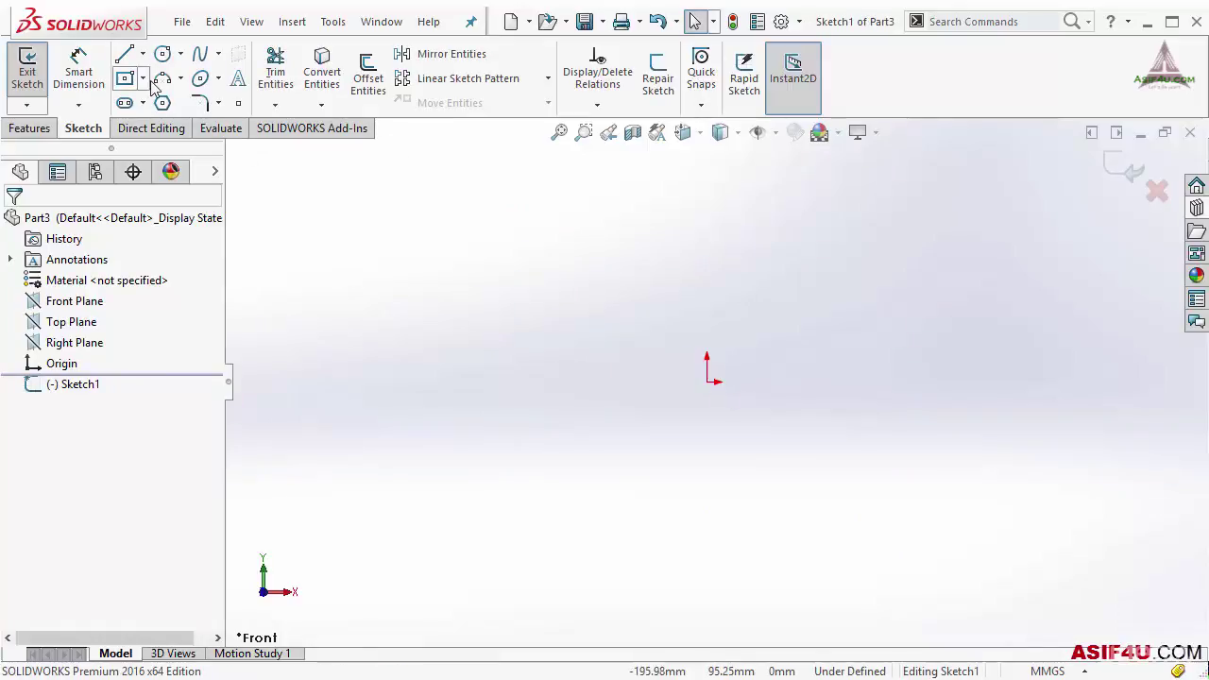
- Draw a horizontal construction midpoint line centred on the origin
left_click(143, 54)
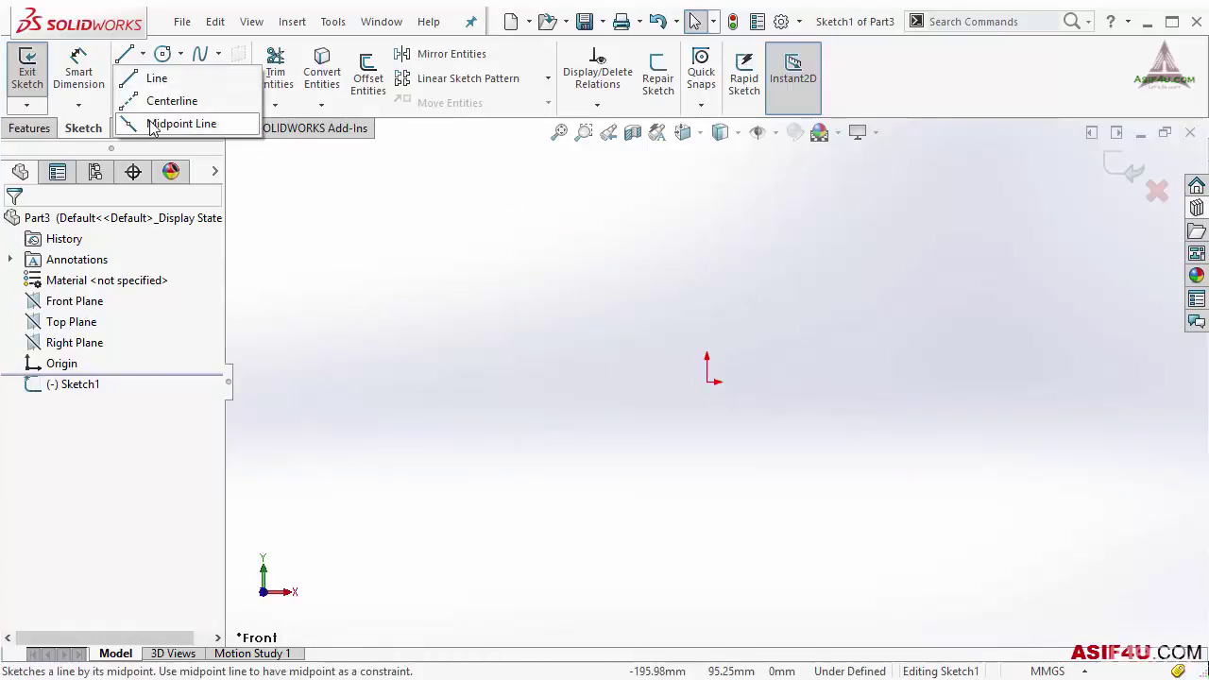
left_click(180, 124)
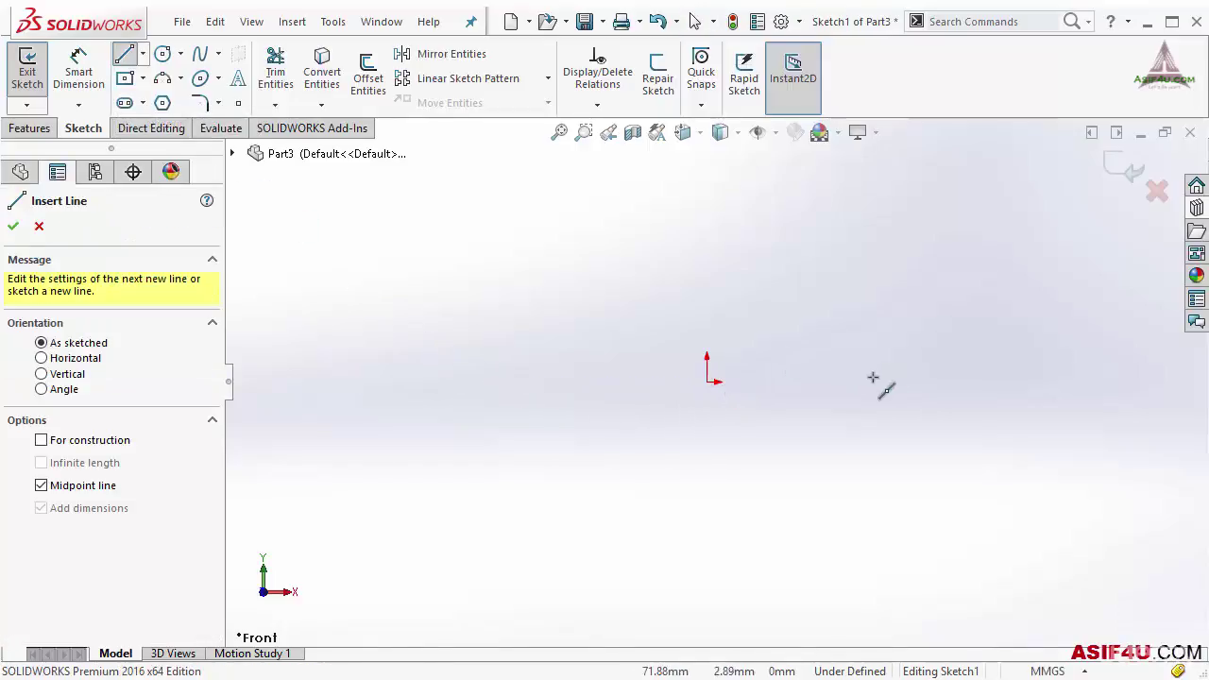
left_click(82, 443)
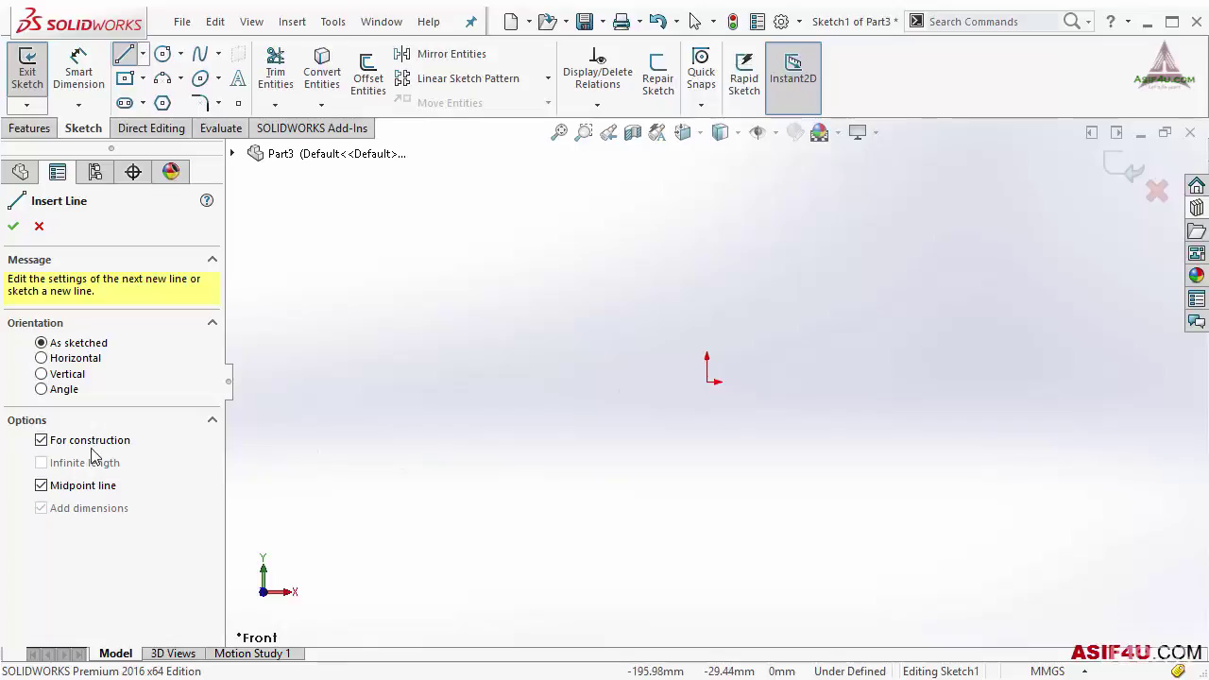
left_click(707, 382)
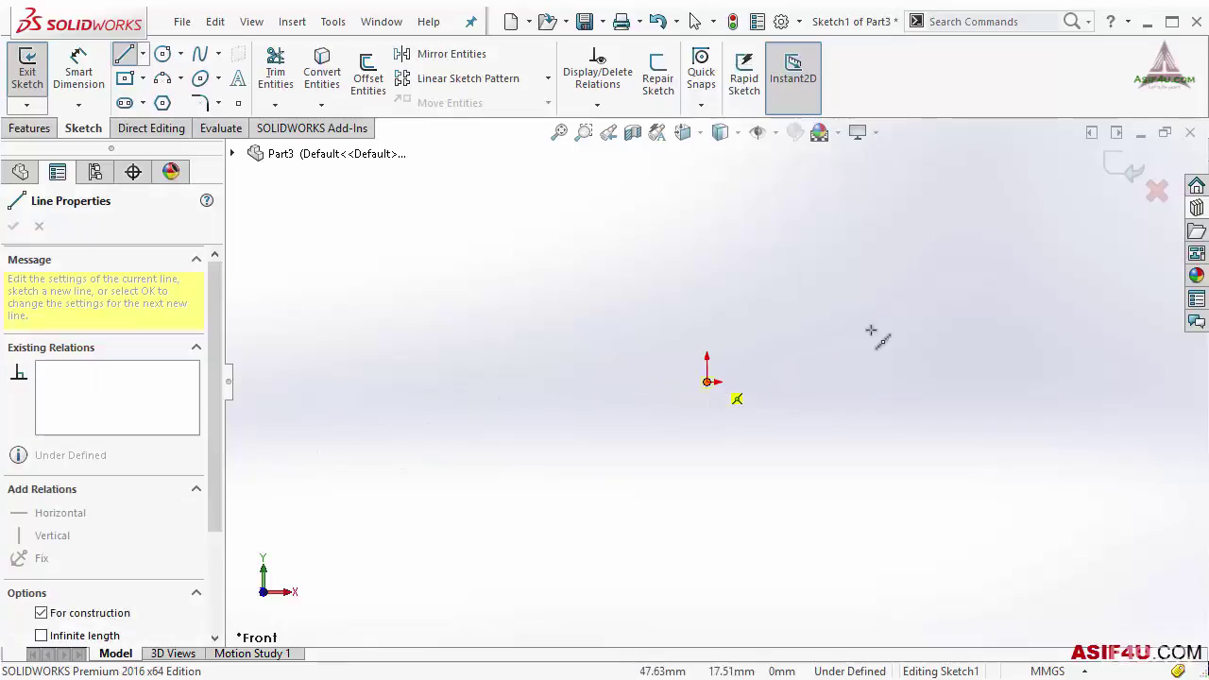
left_click(1024, 382)
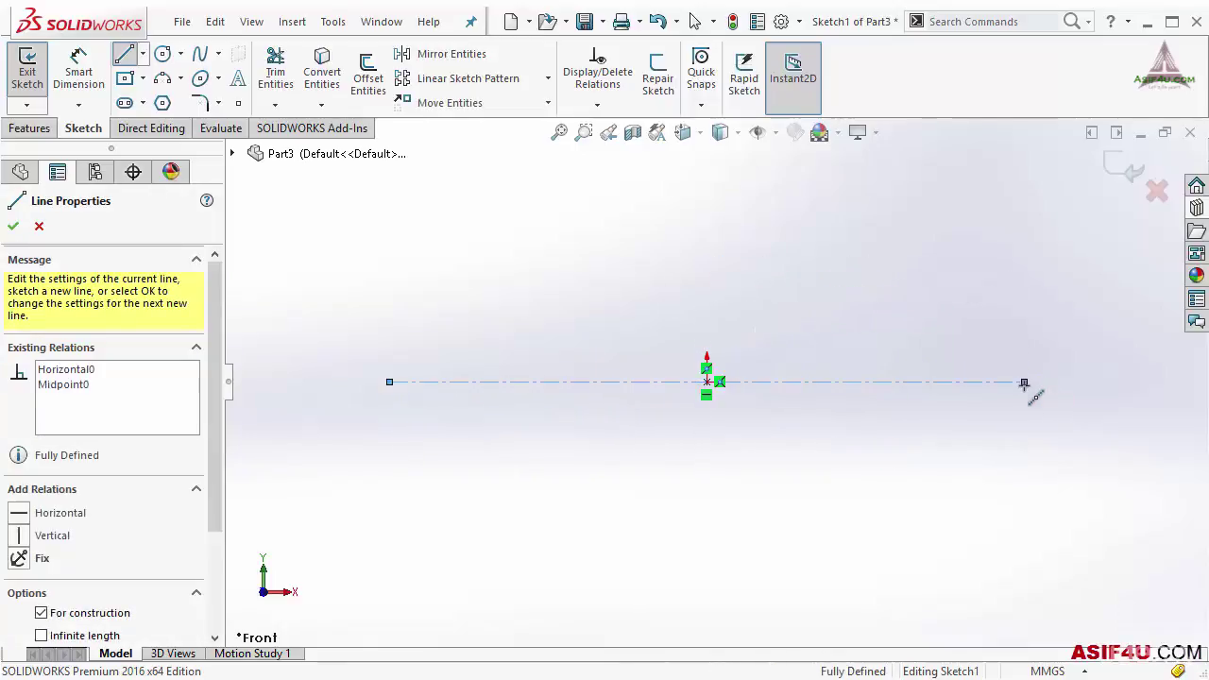
right_click(838, 249)
left_click(874, 264)
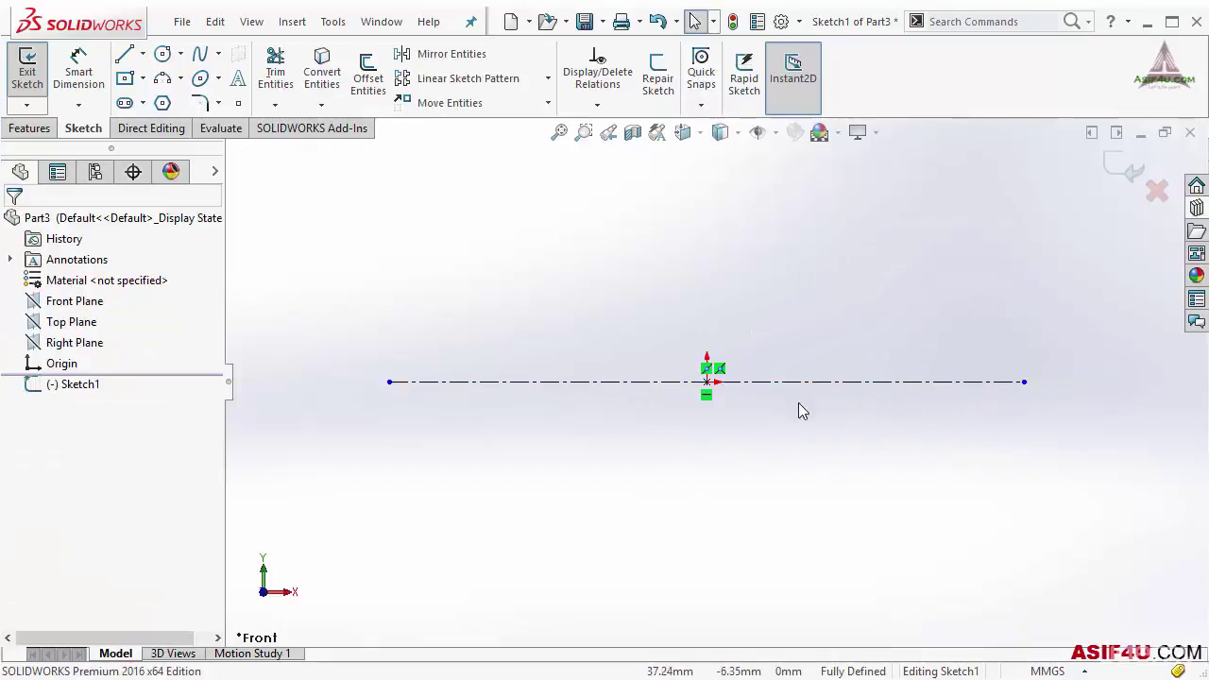
- Dimension the construction line to 120 mm long
right_click_drag(807, 302, 810, 217)
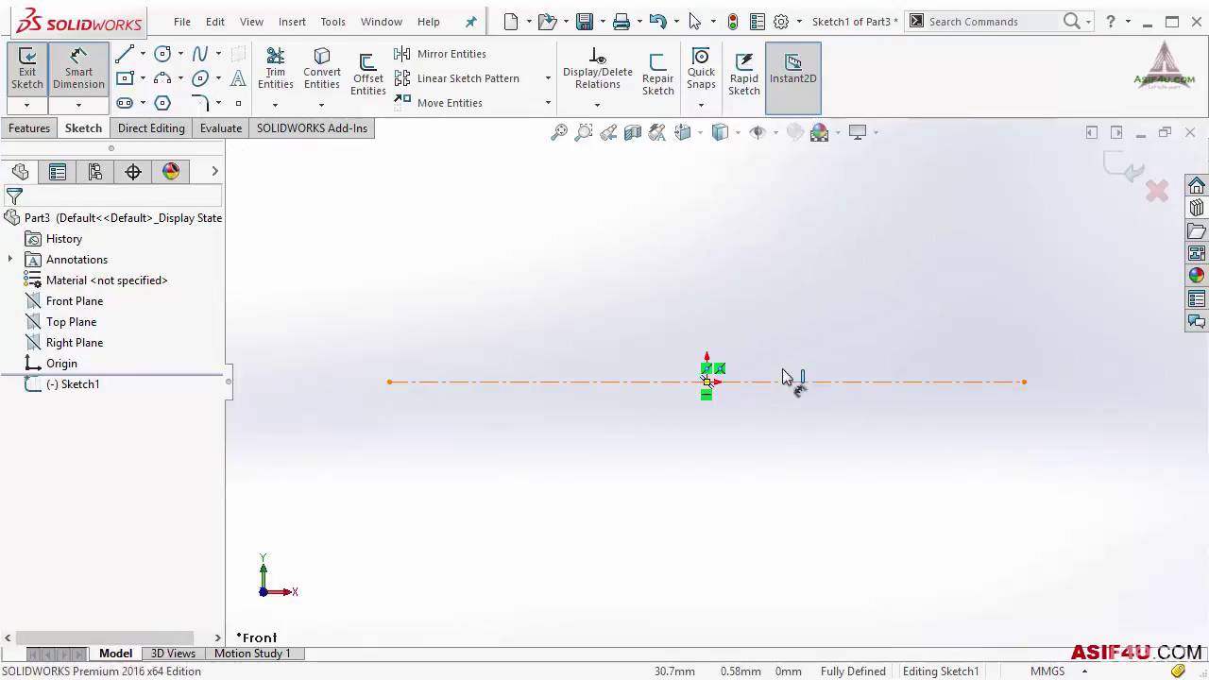
left_click(789, 381)
left_click(786, 204)
type("120")
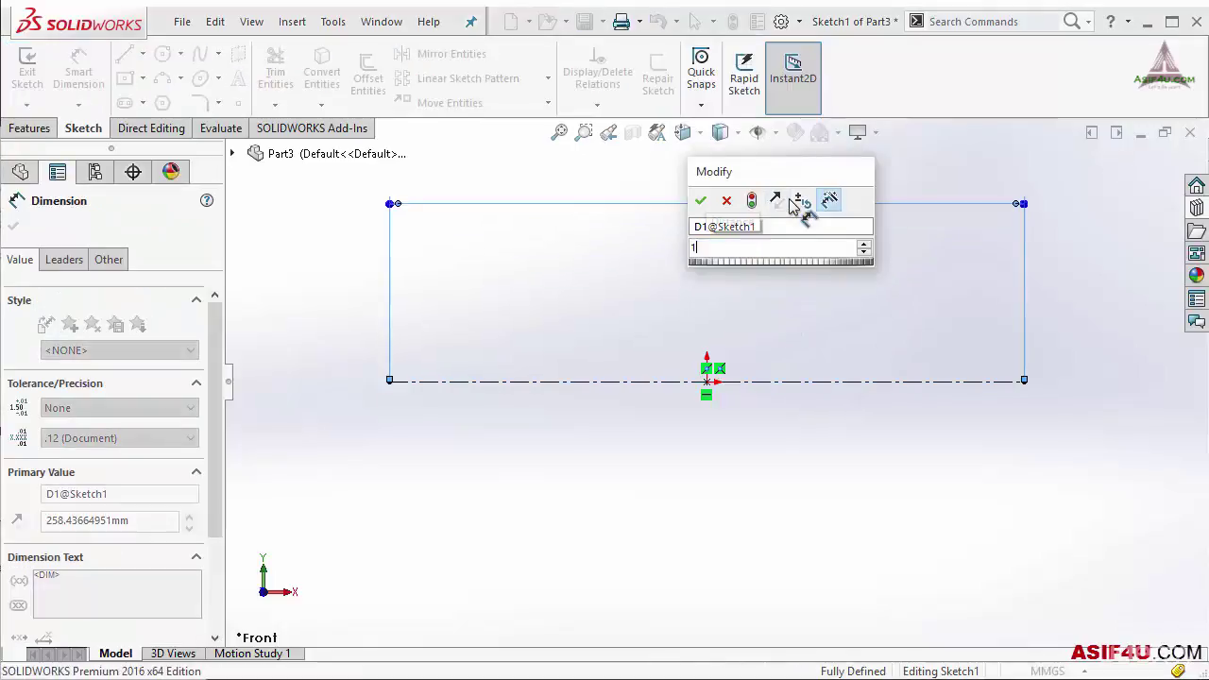
key("Return")
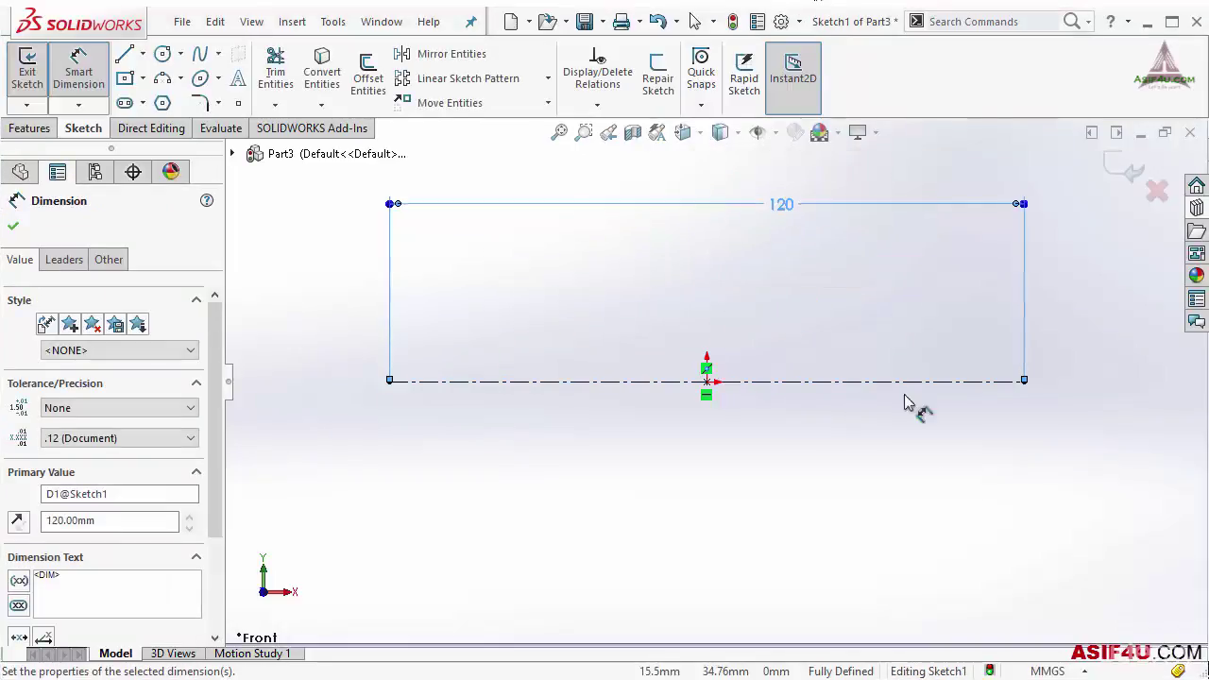
scroll(708, 365, "down", 1)
scroll(710, 353, "down", 1)
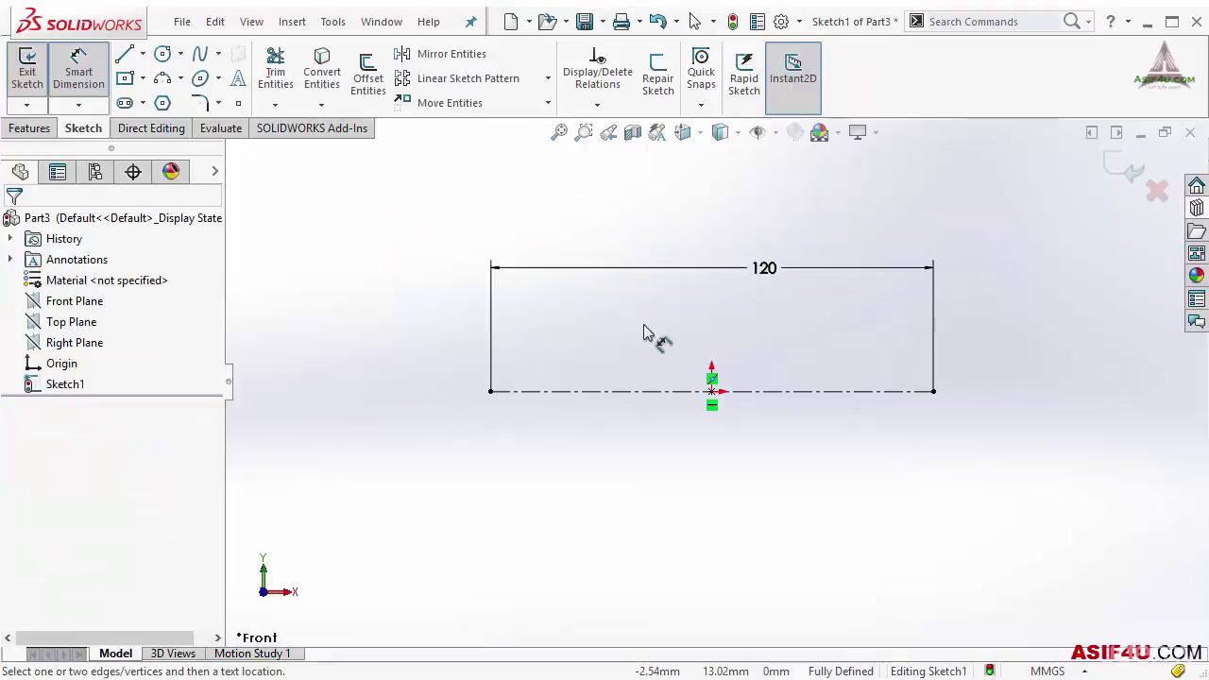
- Draw an inner and an outer concentric circle at each end of the centreline
left_click(163, 54)
left_click(490, 391)
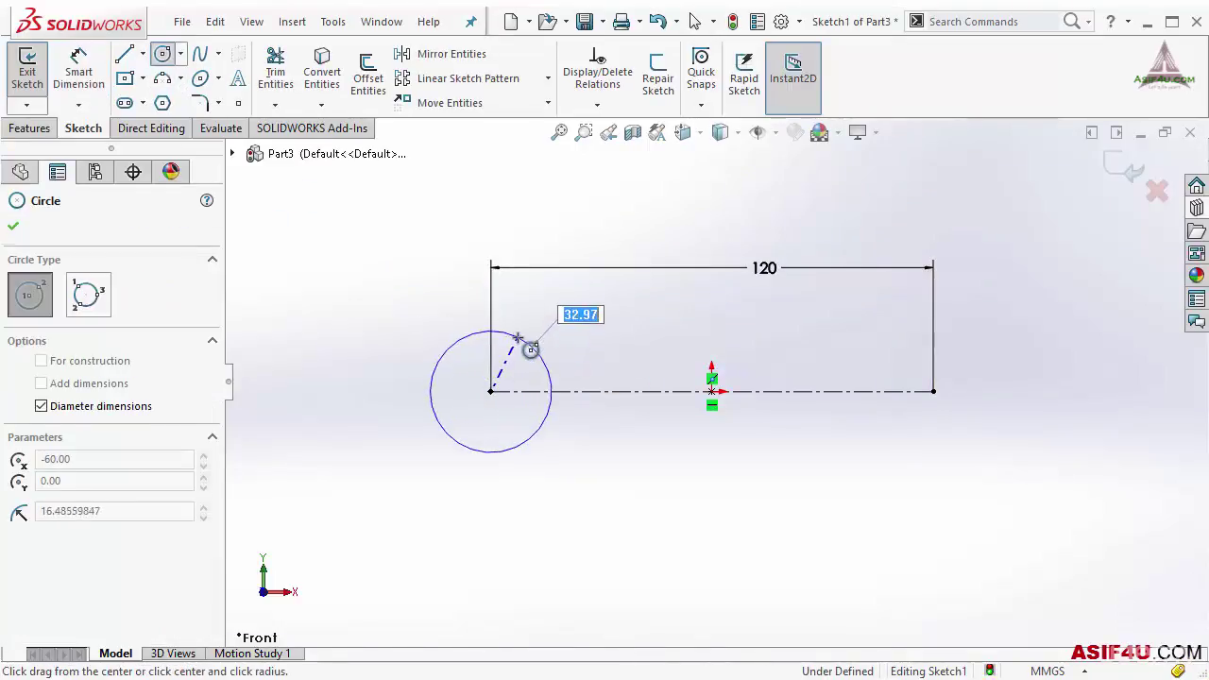
left_click(533, 347)
left_click(490, 391)
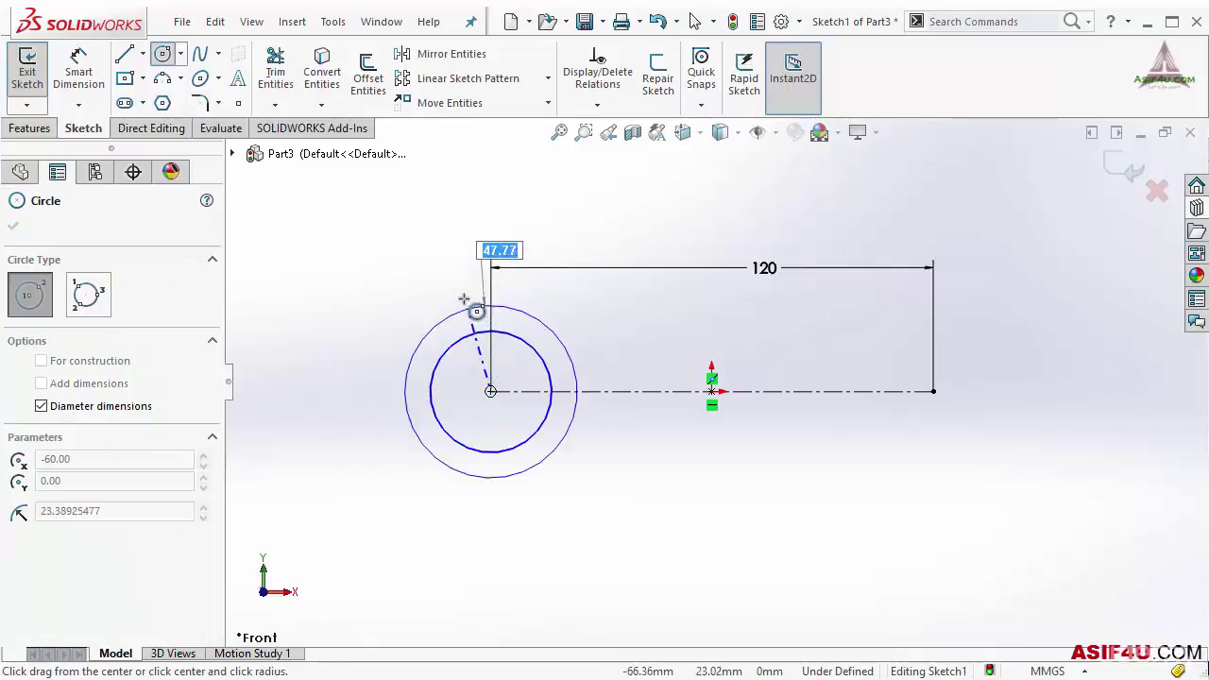
left_click(464, 296)
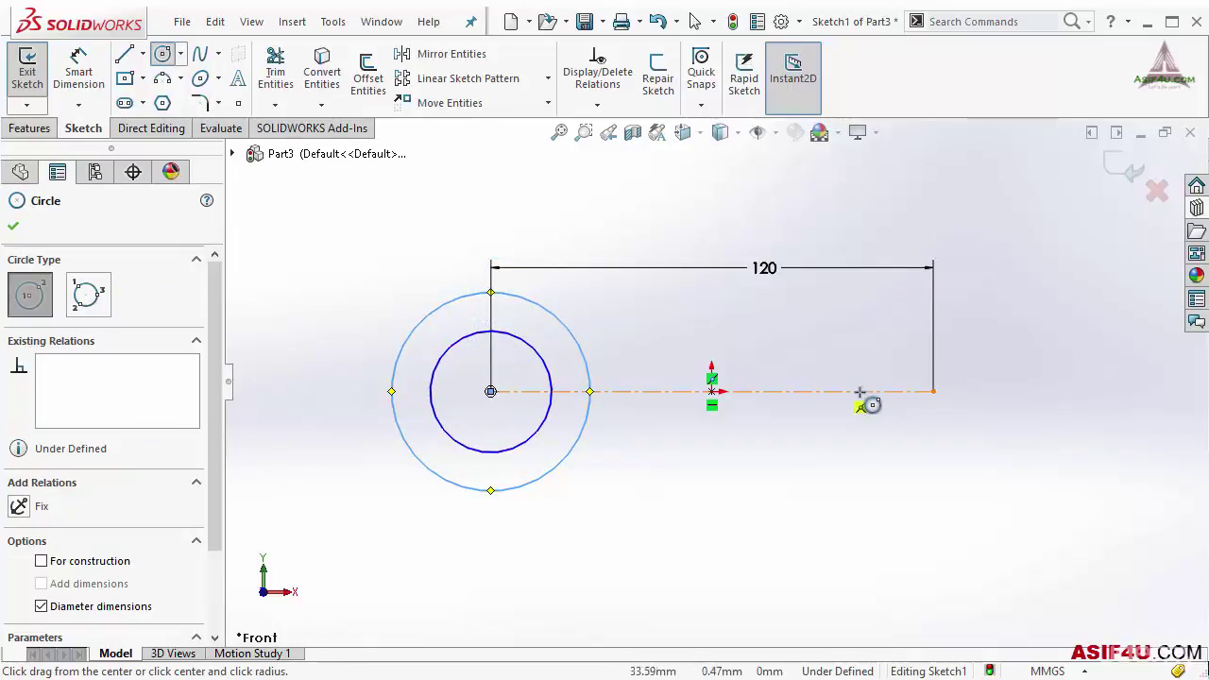
left_click(933, 391)
left_click(978, 346)
left_click(934, 391)
left_click(988, 306)
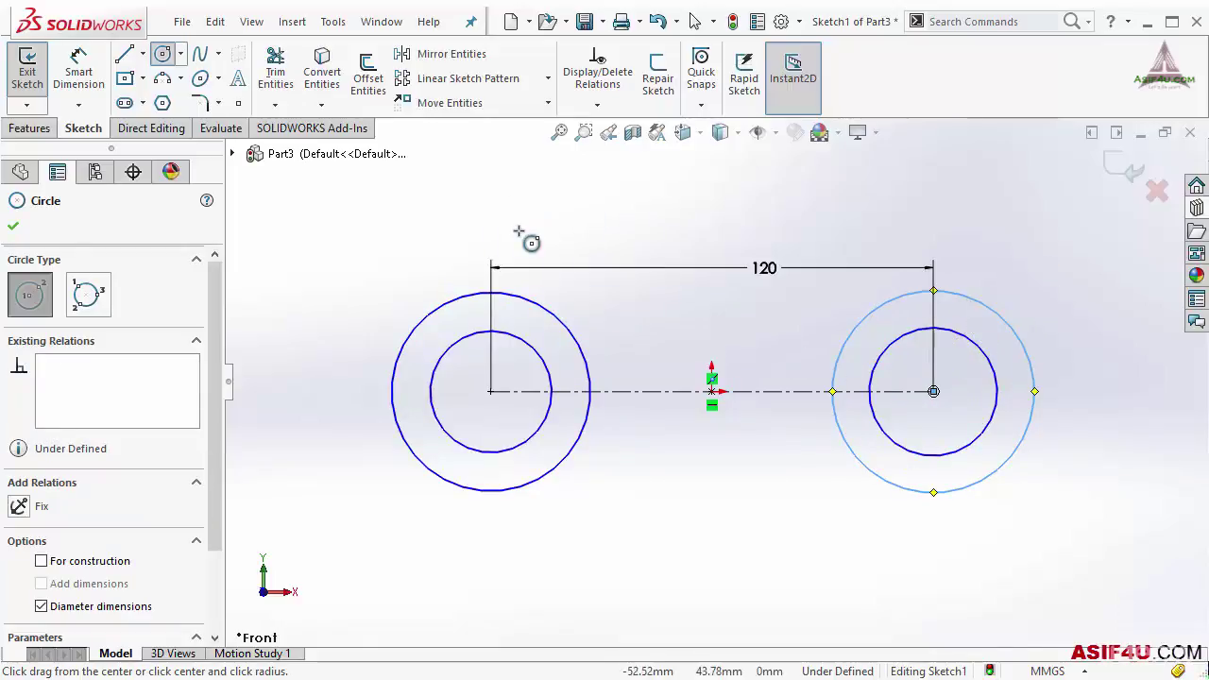
key("Escape")
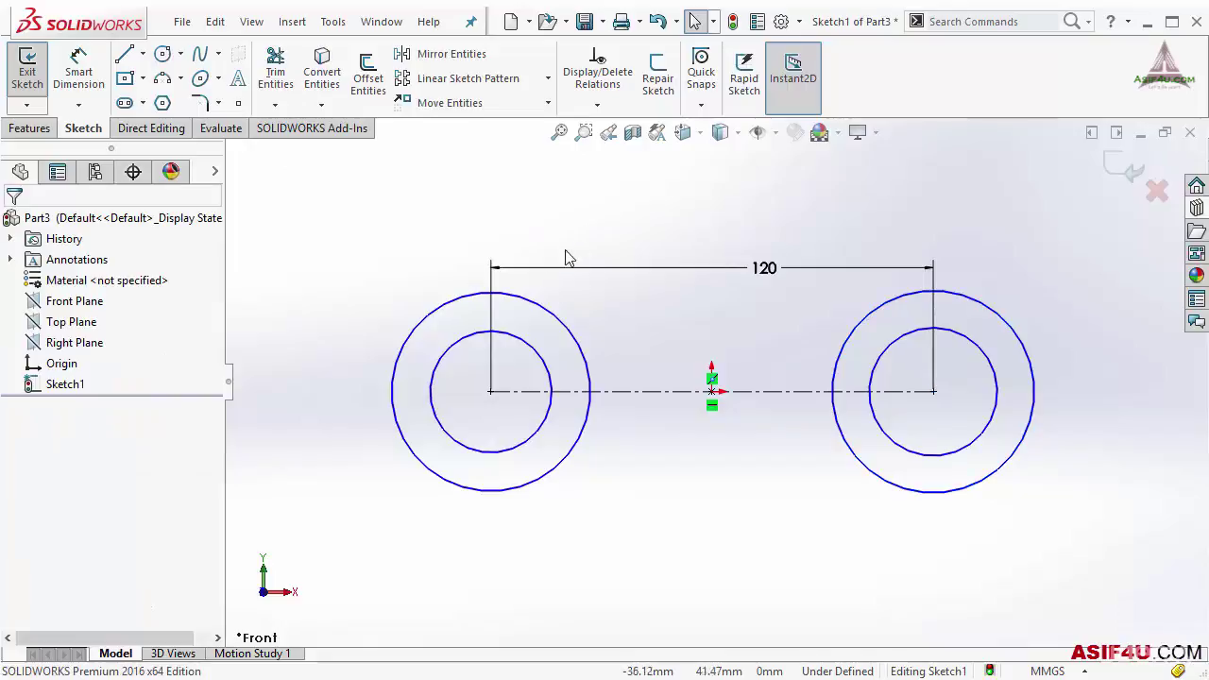
- Make the two outer circles equal and the two inner circles equal
left_click(534, 305)
left_click(973, 302, "ctrl")
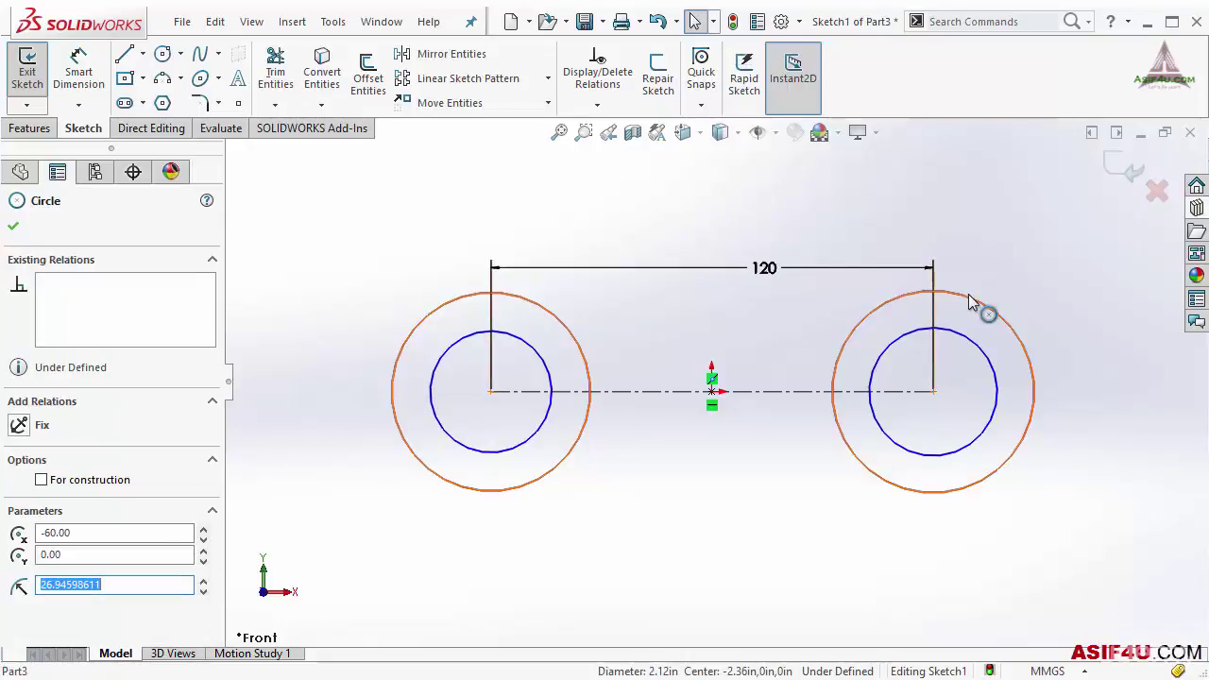
left_click(1057, 238)
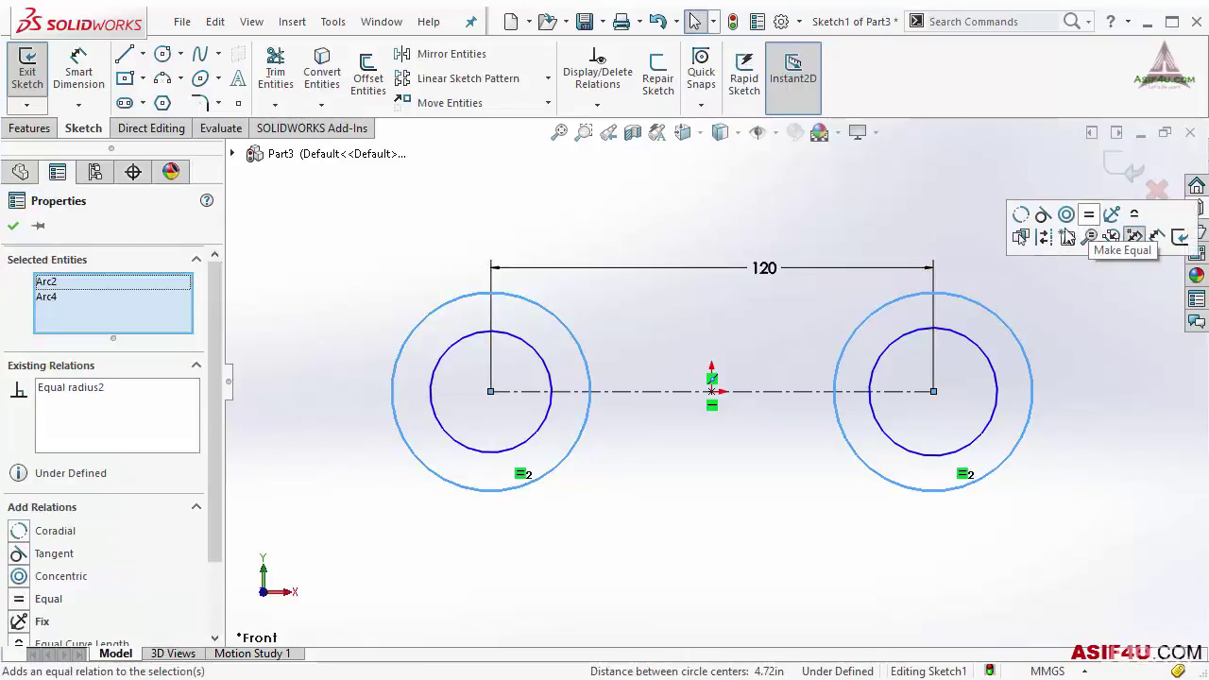
left_click(877, 227)
left_click(895, 344)
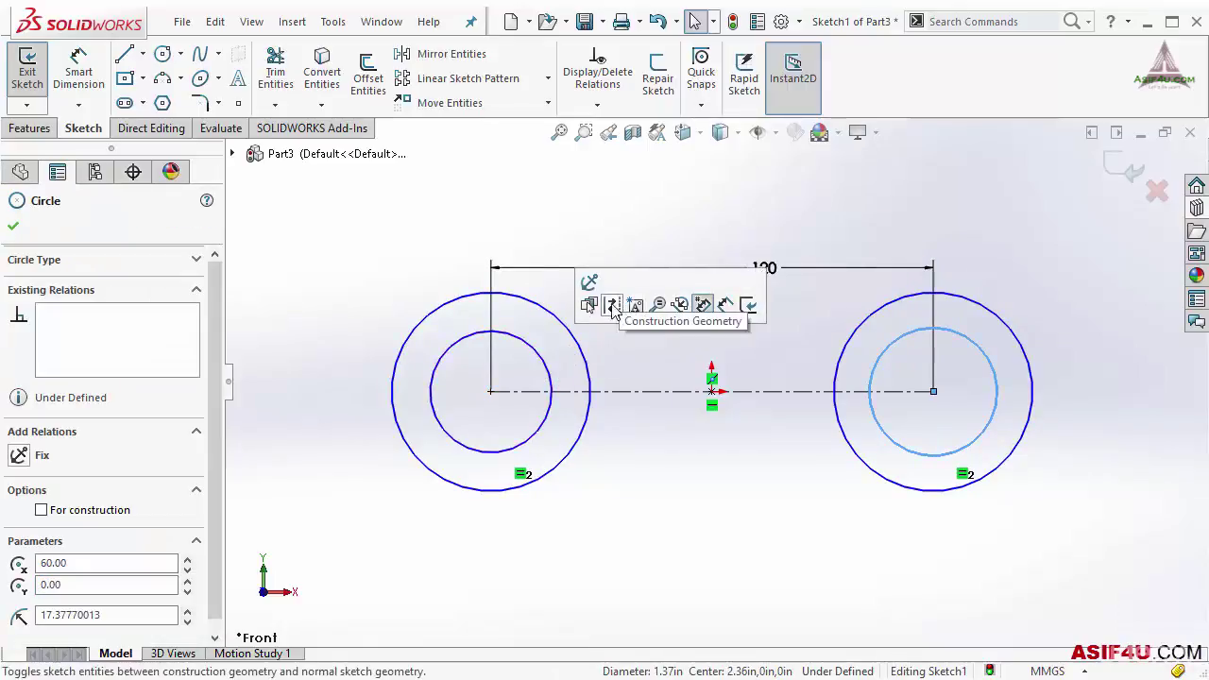
left_click(355, 395)
left_click(506, 334)
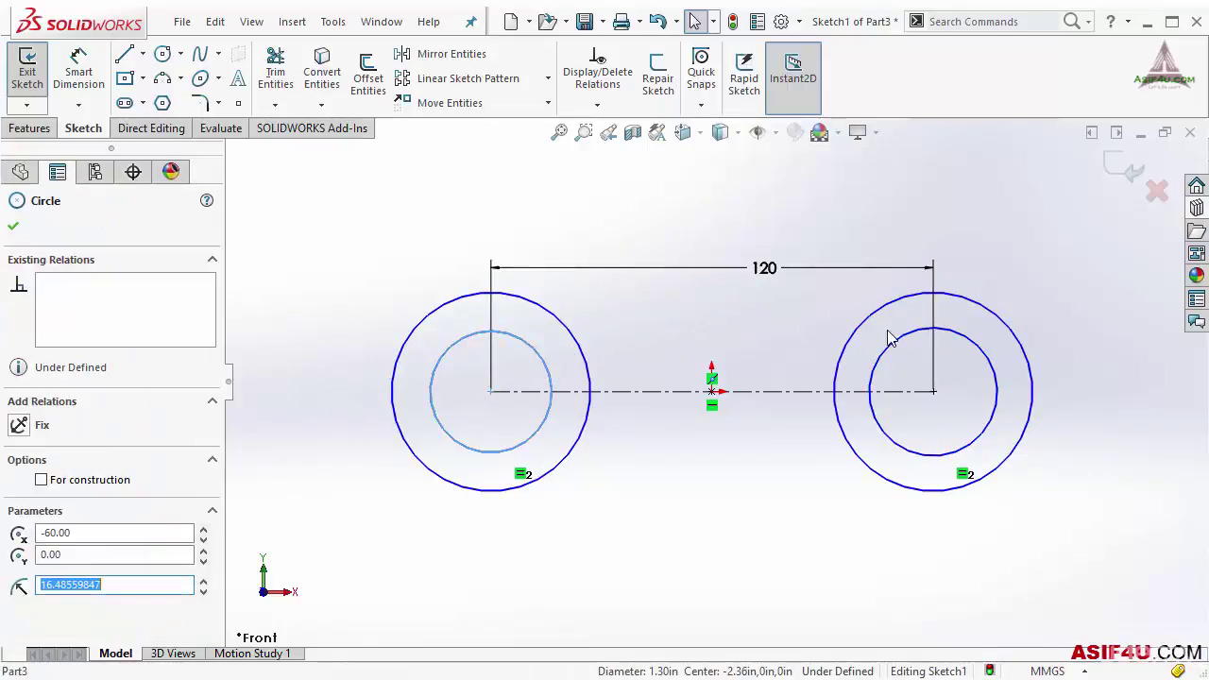
left_click(932, 330, "ctrl")
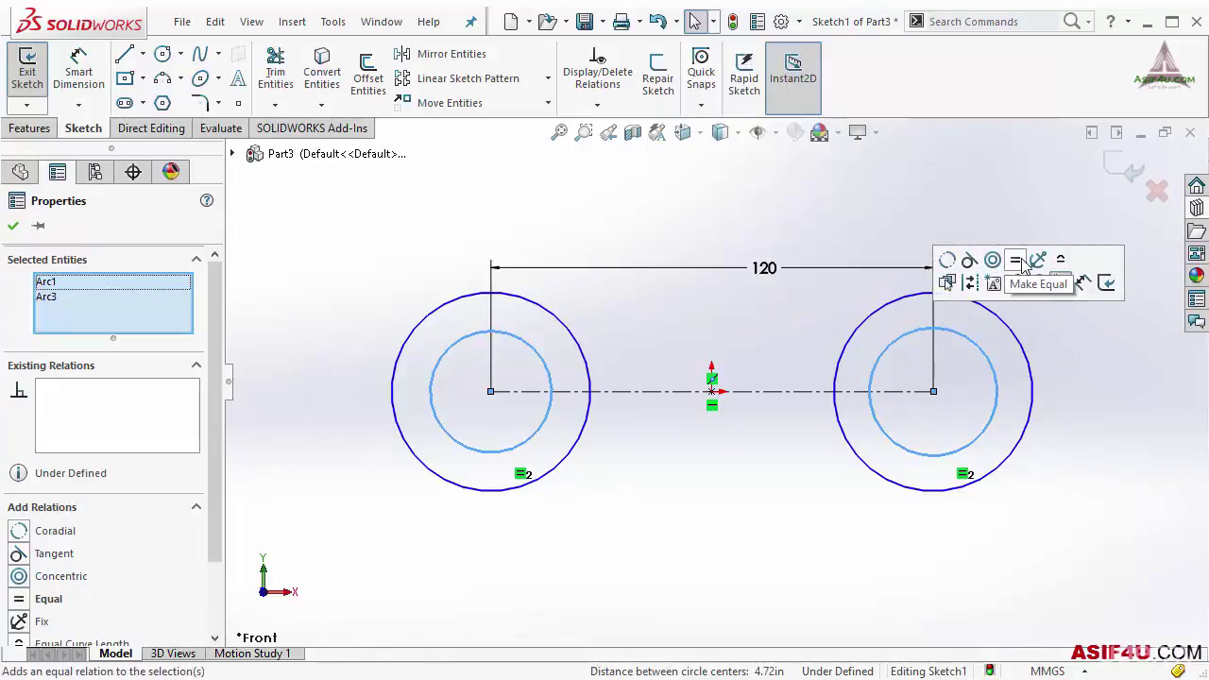
left_click(1017, 261)
left_click(801, 223)
- Dimension the right outer circle to Ø45 and the right inner circle to Ø20
right_click_drag(694, 215, 695, 198)
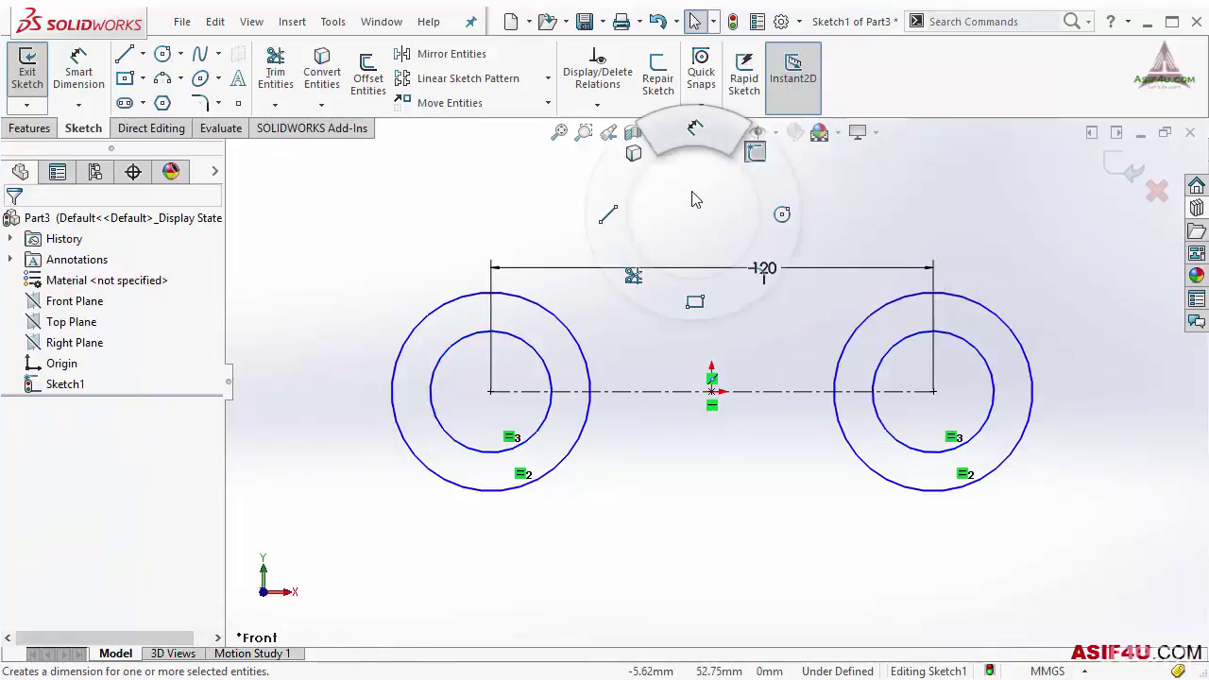
left_click(949, 300)
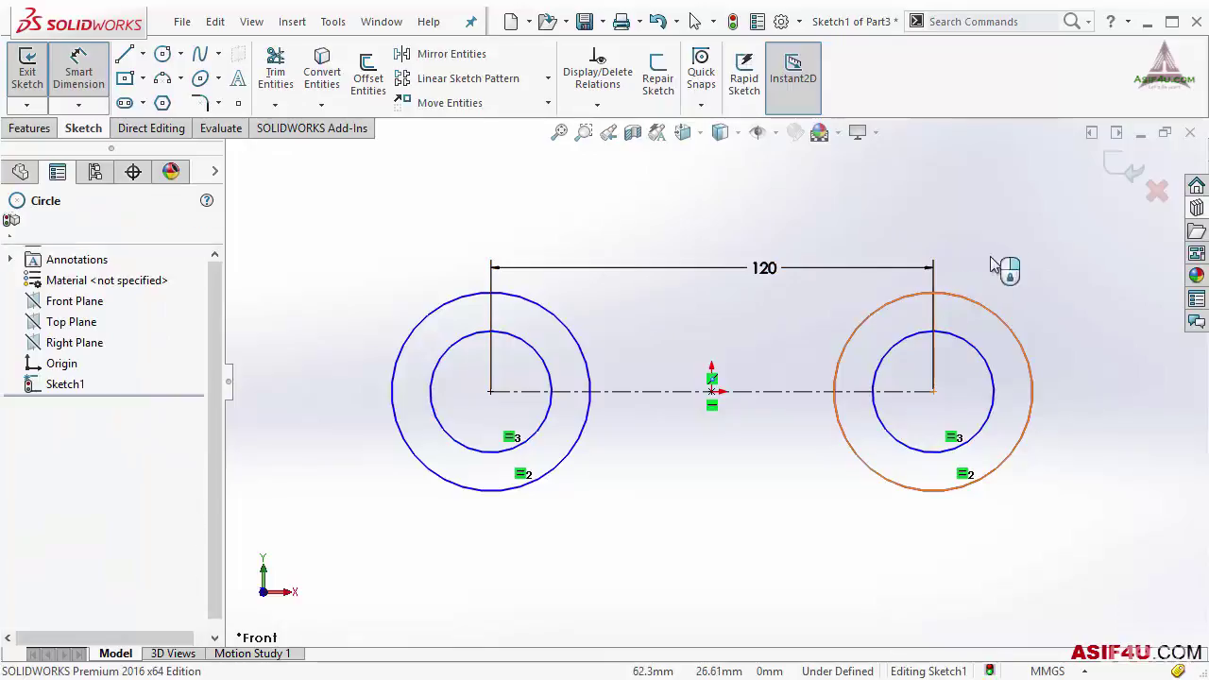
left_click(1080, 235)
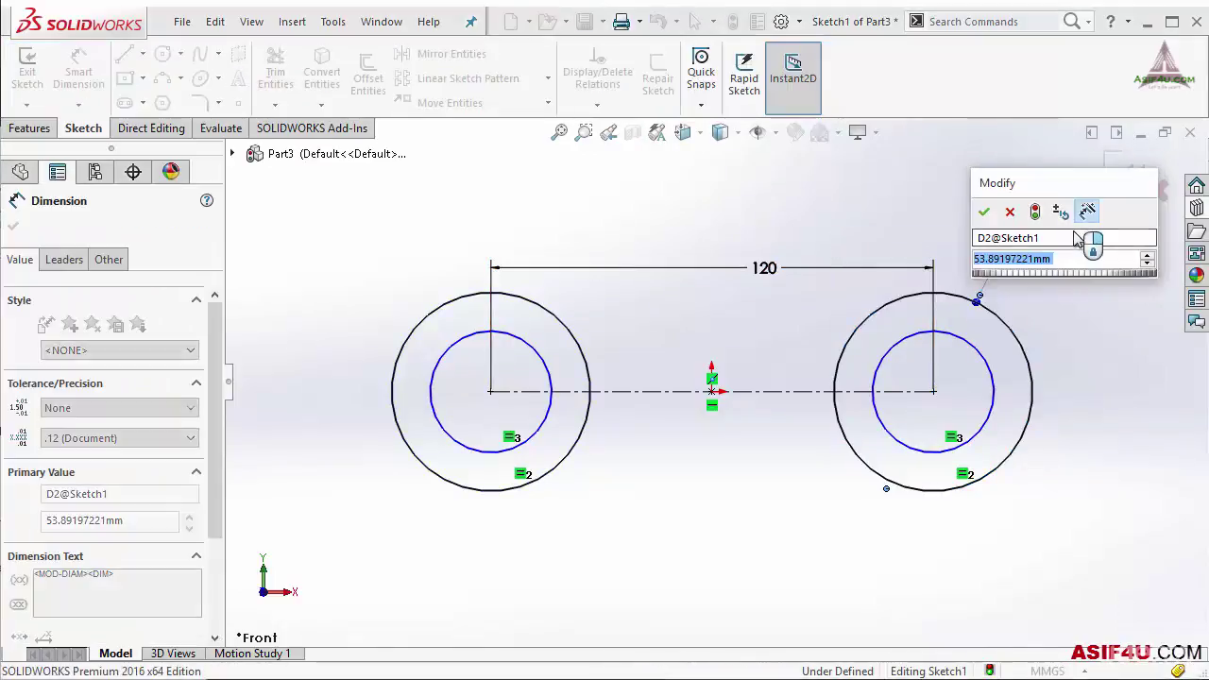
type("45")
key("Return")
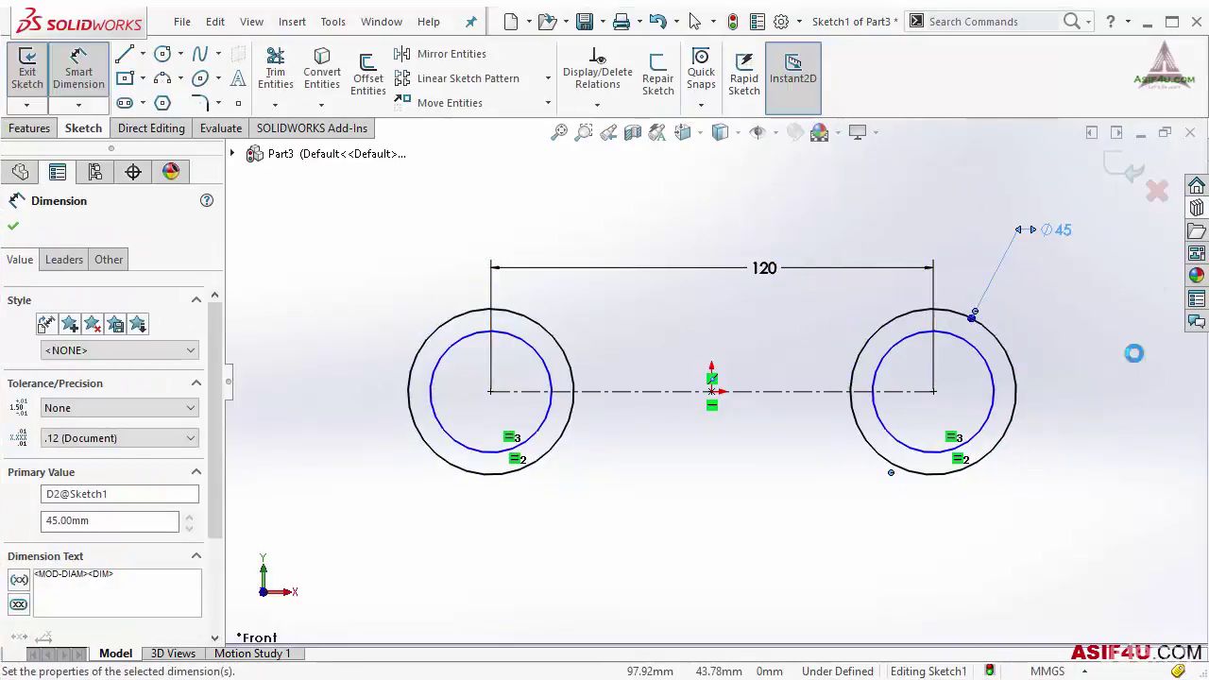
left_click(1100, 392)
left_click(1002, 401)
left_click(1091, 319)
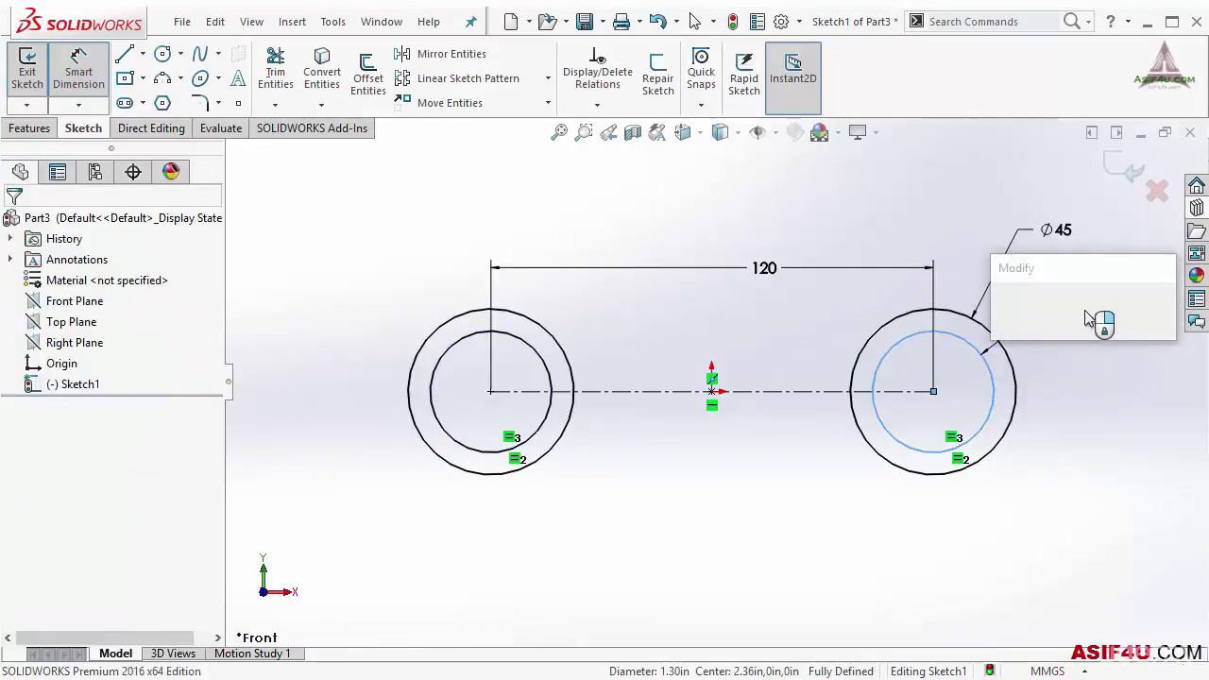
type("20")
key("Return")
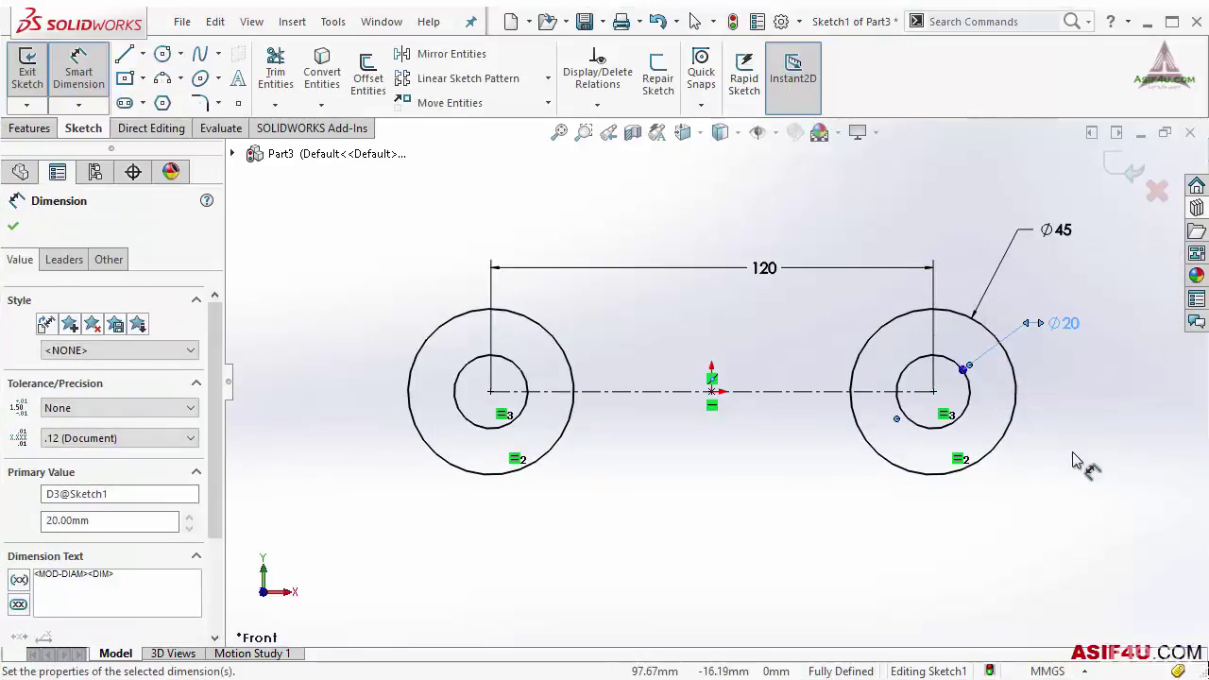
left_click(1077, 463)
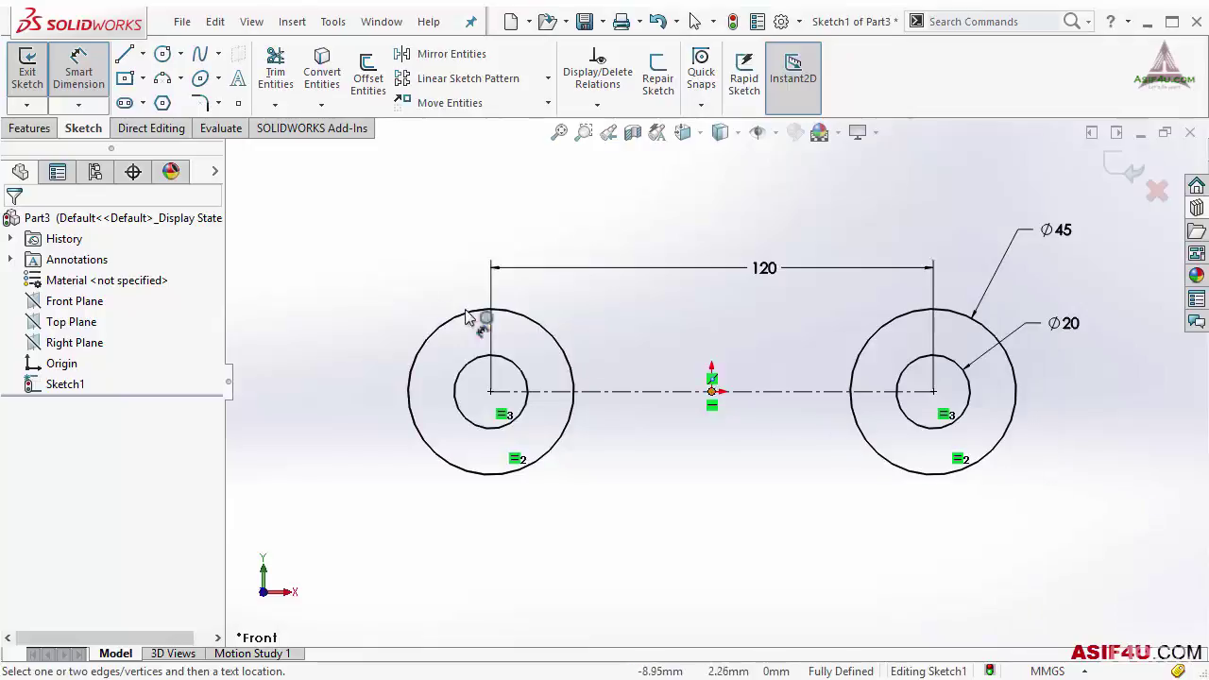
- Draw a shallow three-point arc from the left outer circle to the right outer circle
left_click(163, 83)
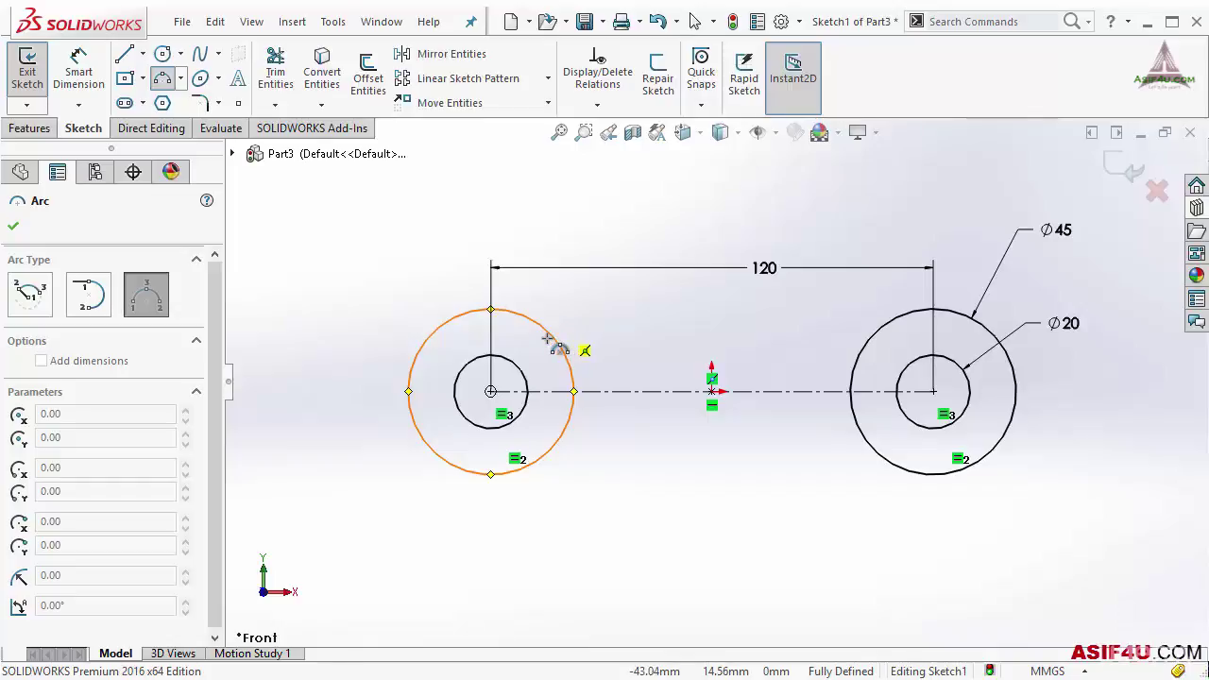
left_click(555, 348)
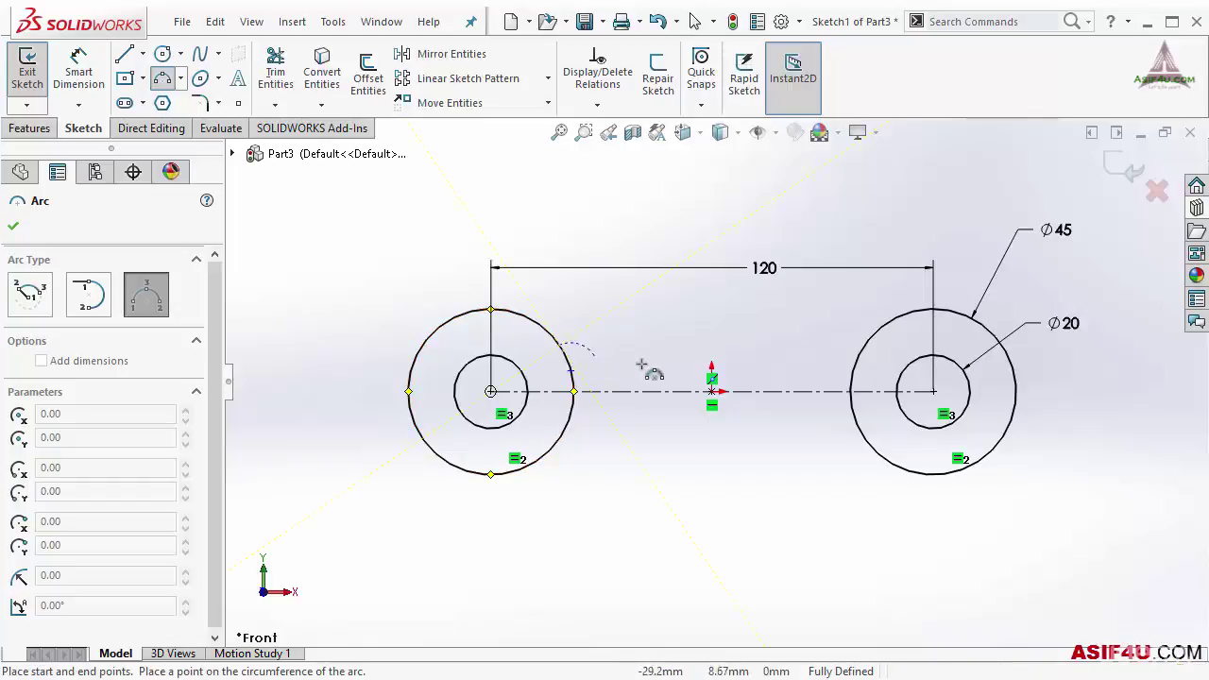
left_click(859, 351)
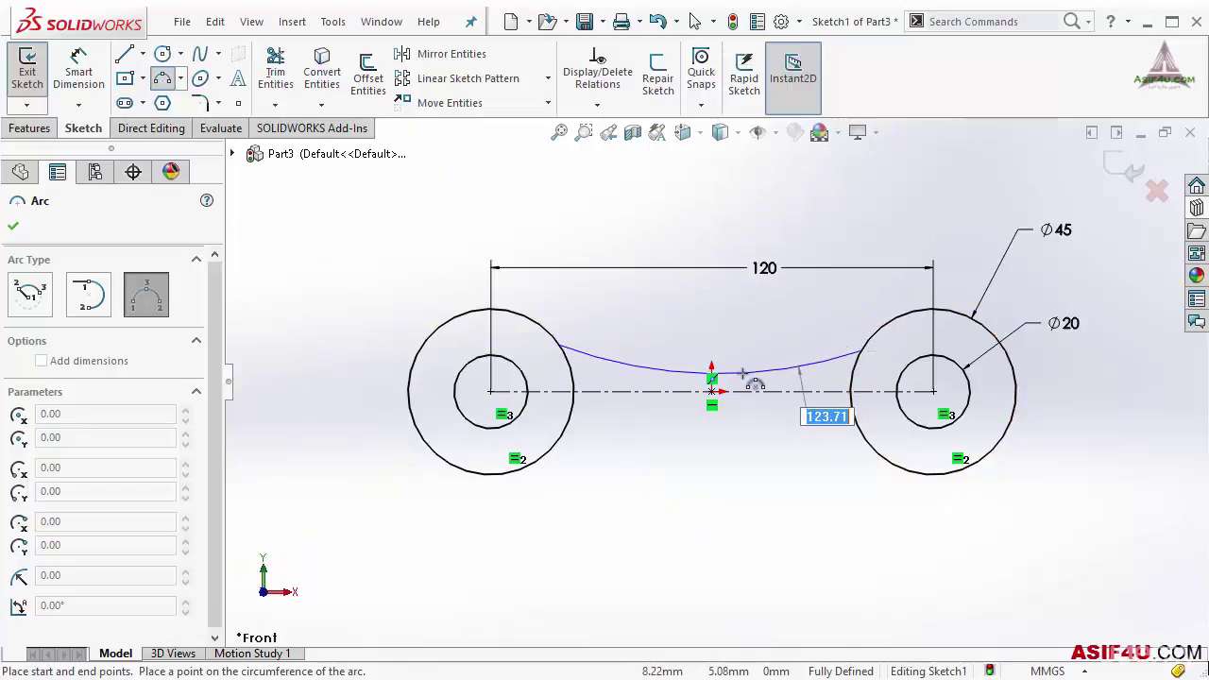
left_click(744, 374)
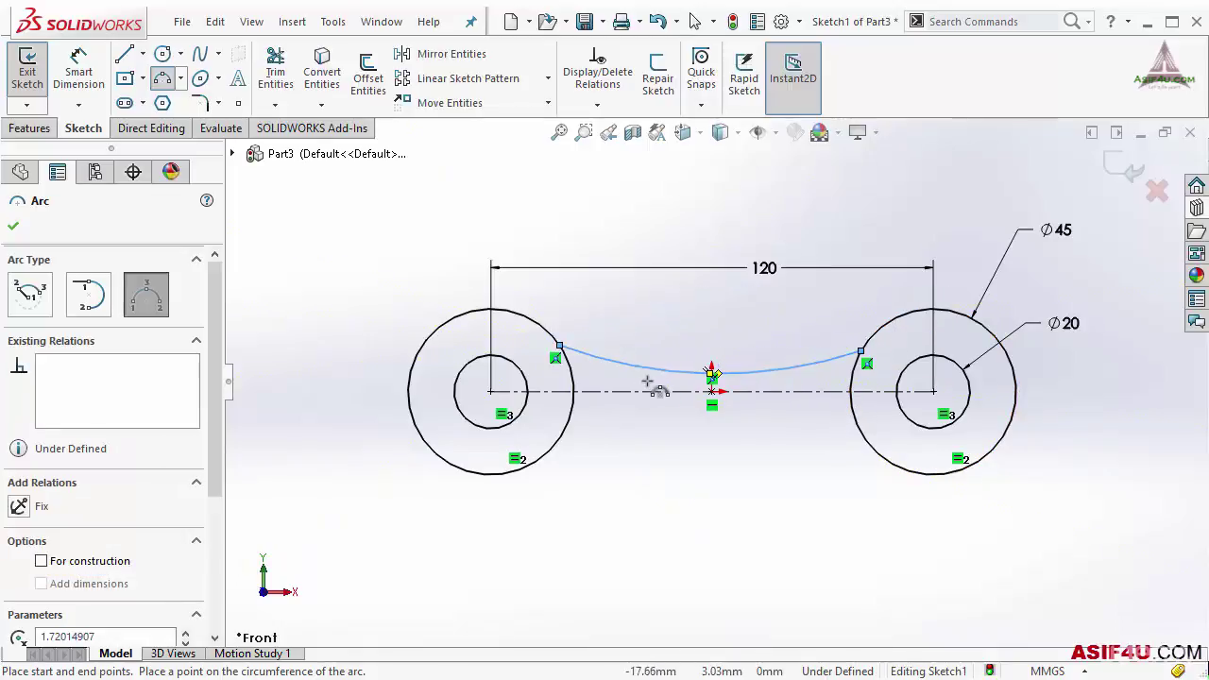
left_click(13, 229)
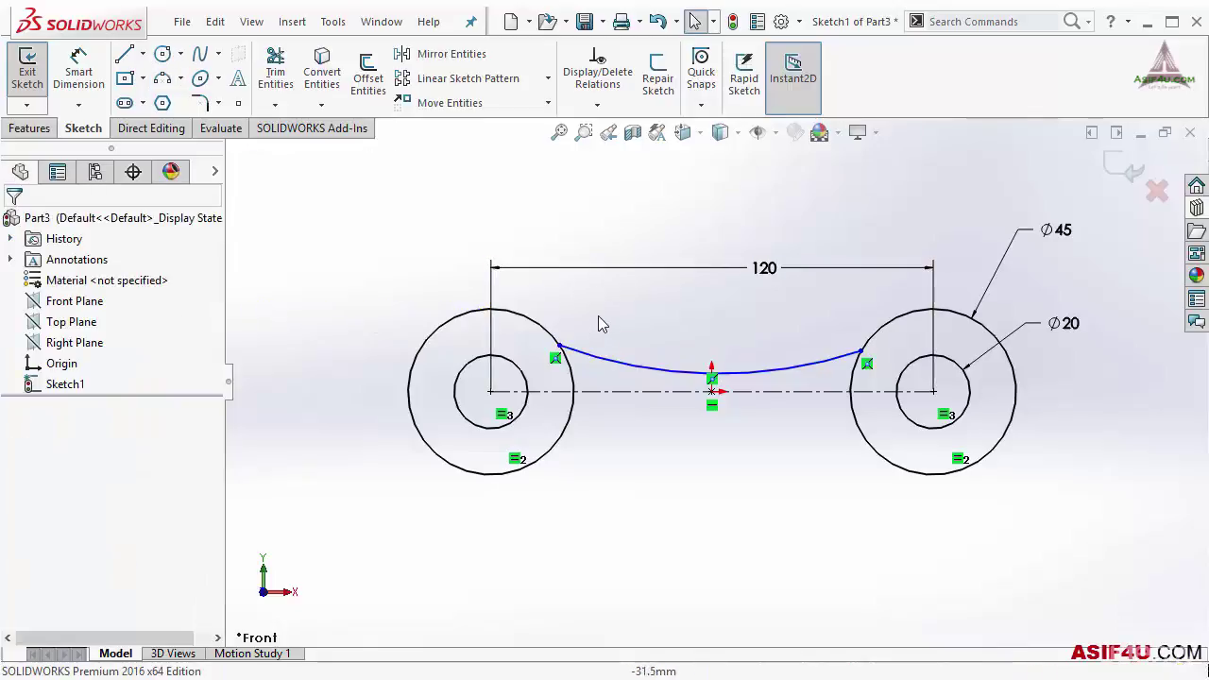
- Make the connecting arc tangent to the left outer circle
left_click(711, 372)
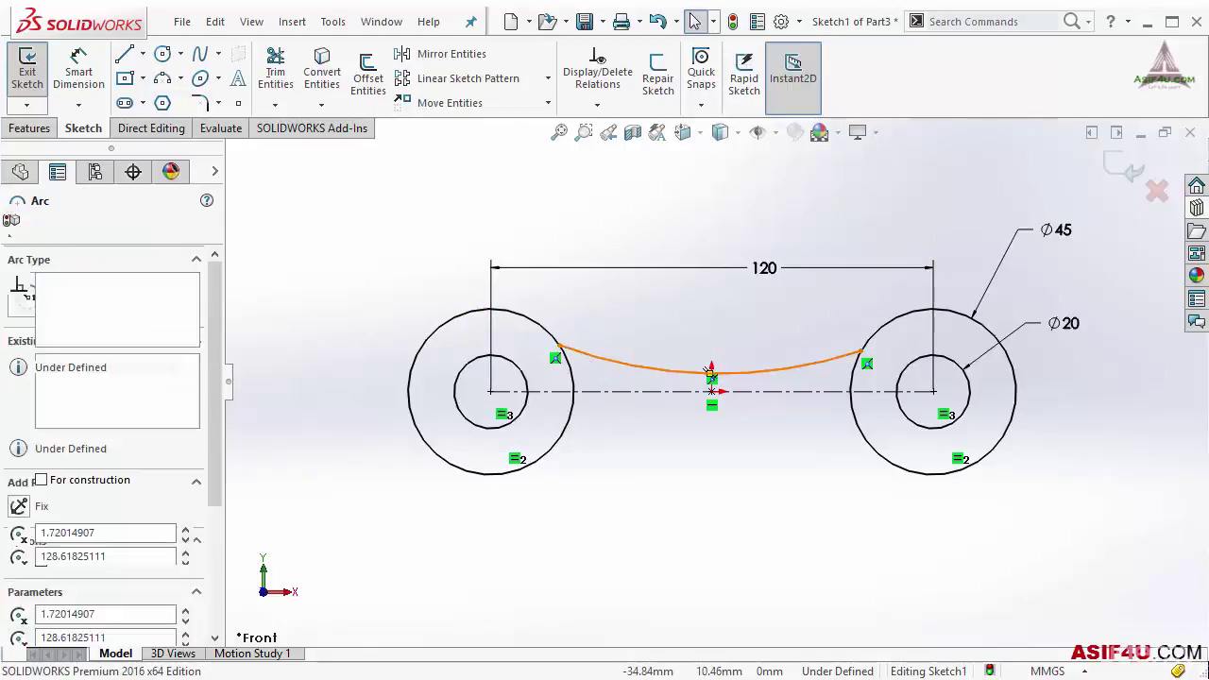
left_click(572, 383, "ctrl")
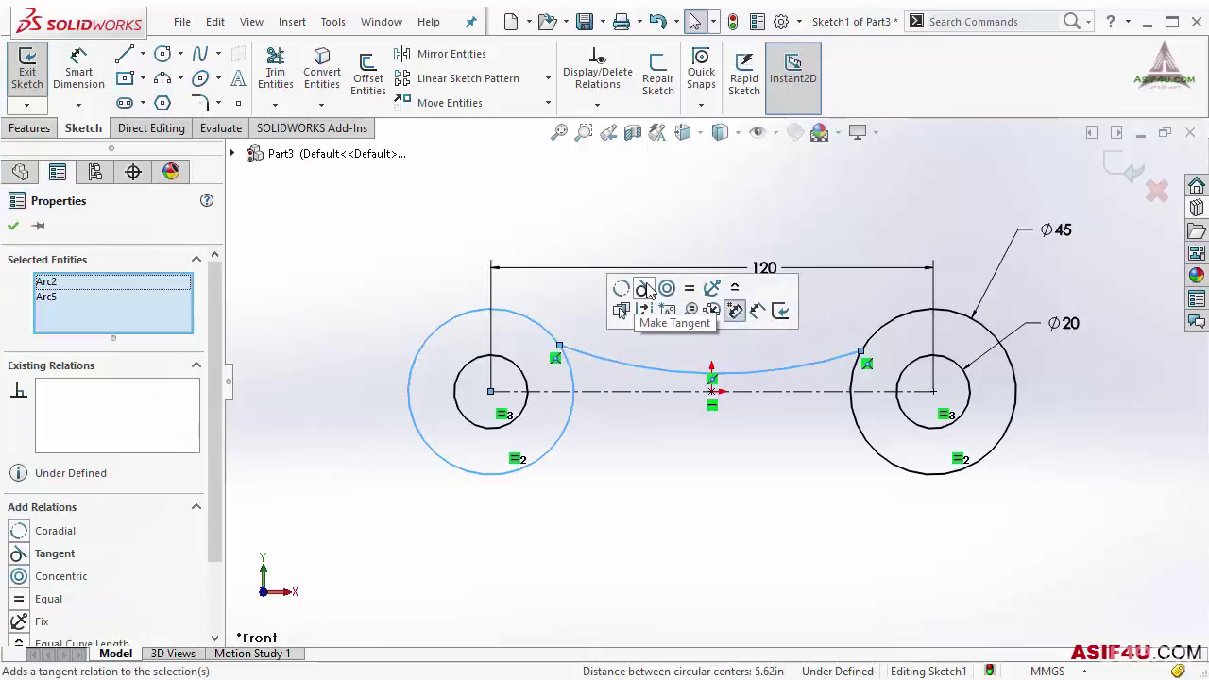
left_click(642, 289)
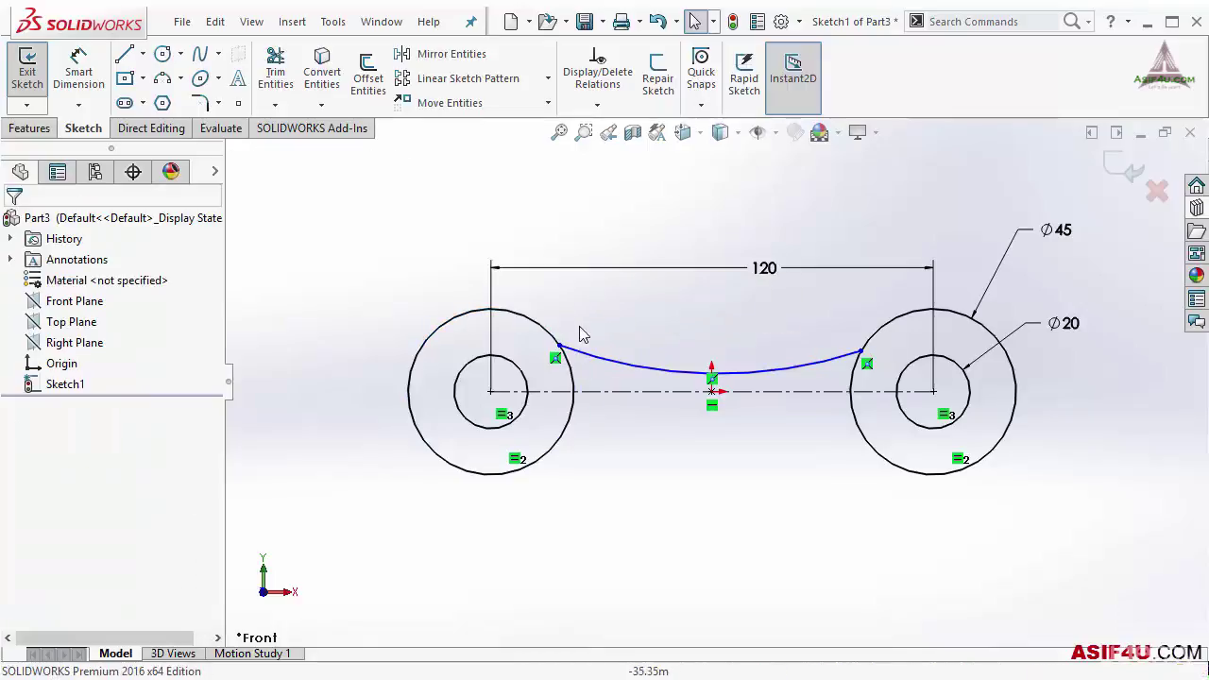
left_click_drag(598, 304, 544, 382)
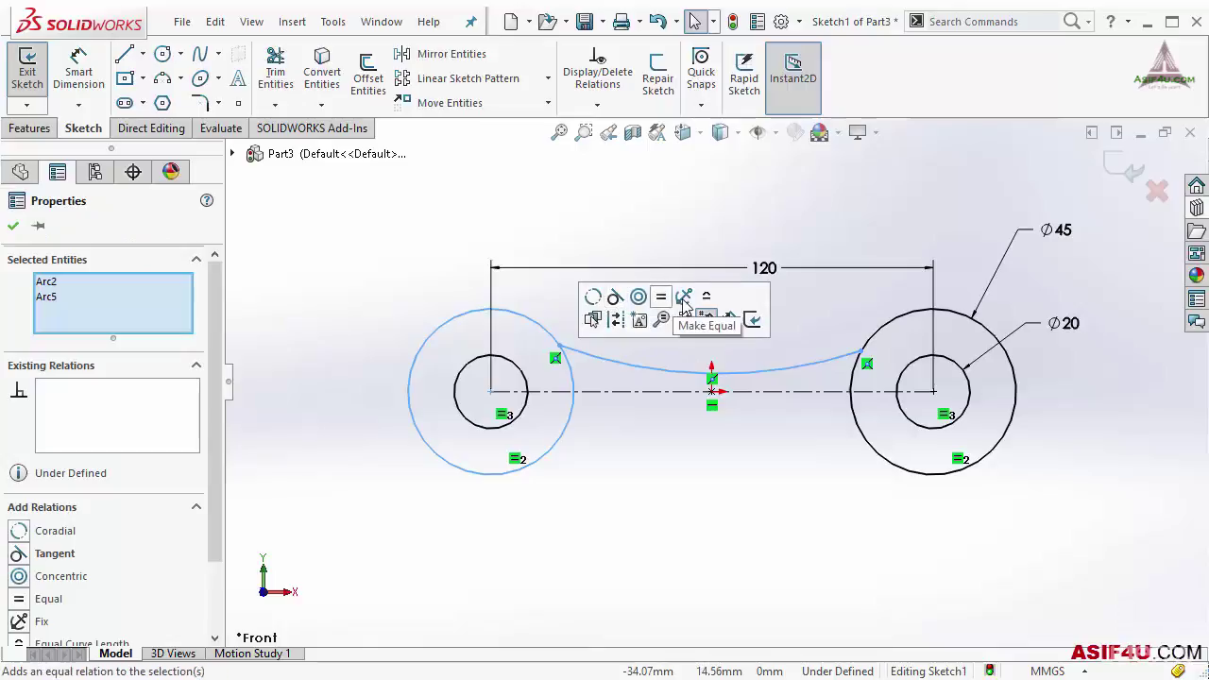
left_click(615, 308)
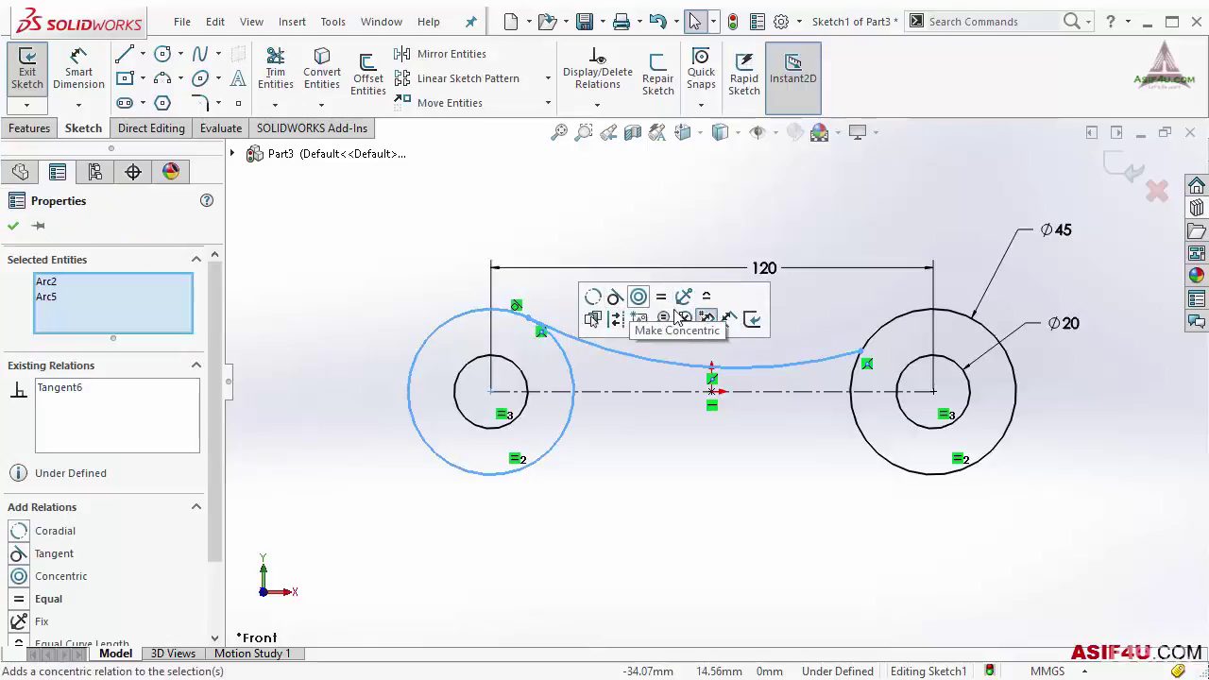
- Make the connecting arc tangent to the right outer circle
left_click(888, 325)
left_click_drag(895, 299, 827, 375)
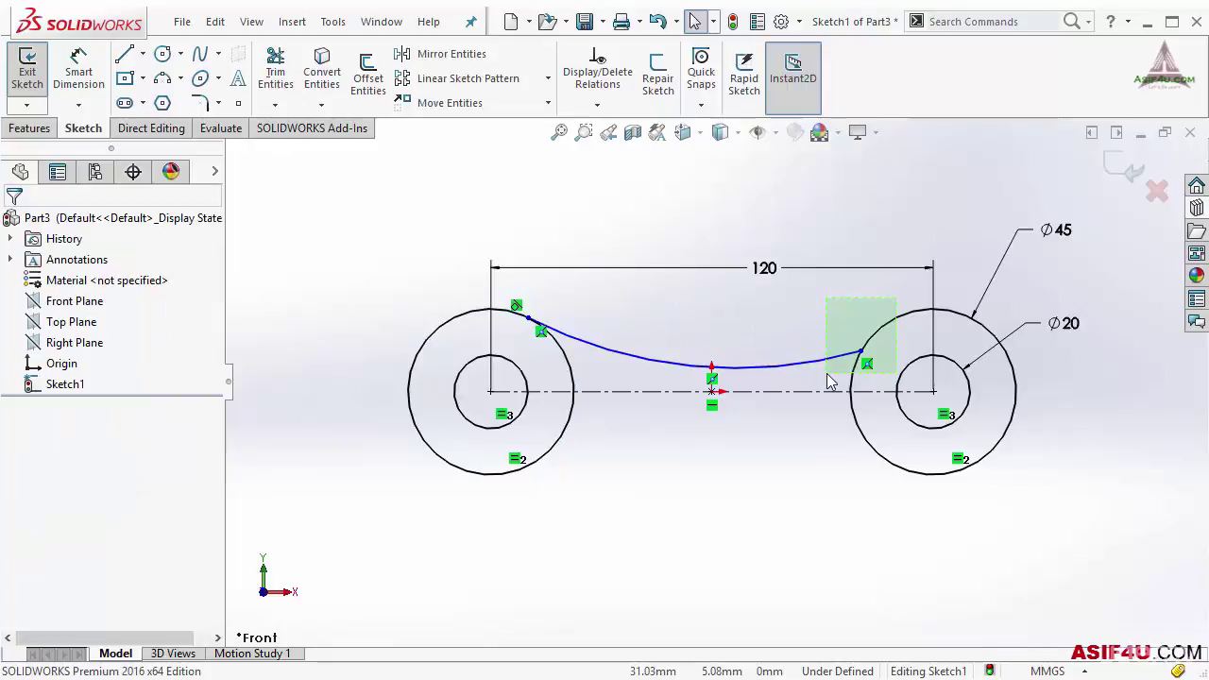
left_click_drag(828, 375, 846, 337)
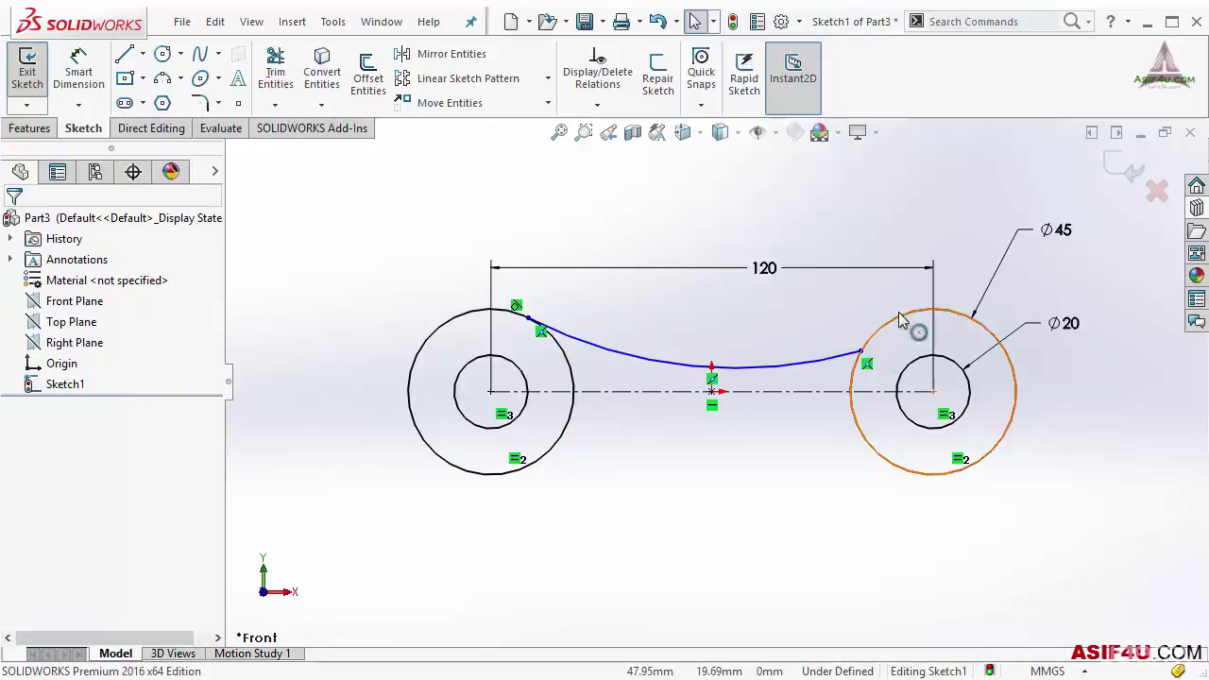
mouse_move(907, 297)
left_mouse_down()
mouse_move(825, 396)
mouse_move(897, 384)
mouse_move(843, 373)
left_mouse_up()
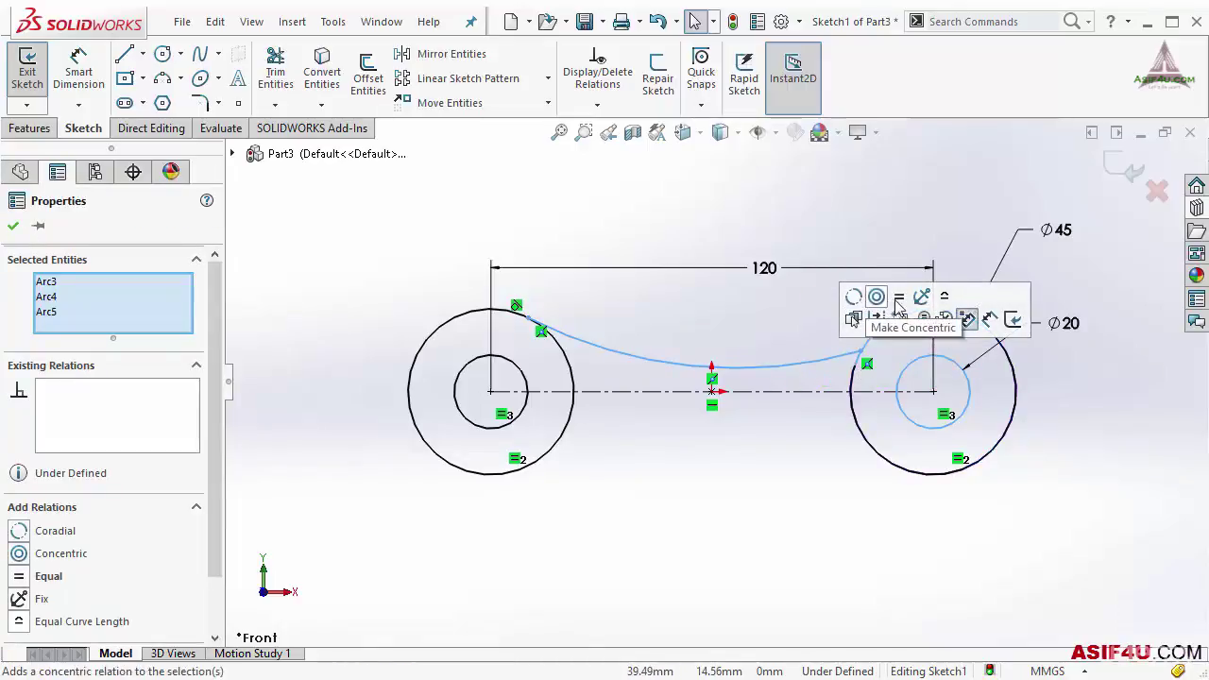
left_click(752, 334)
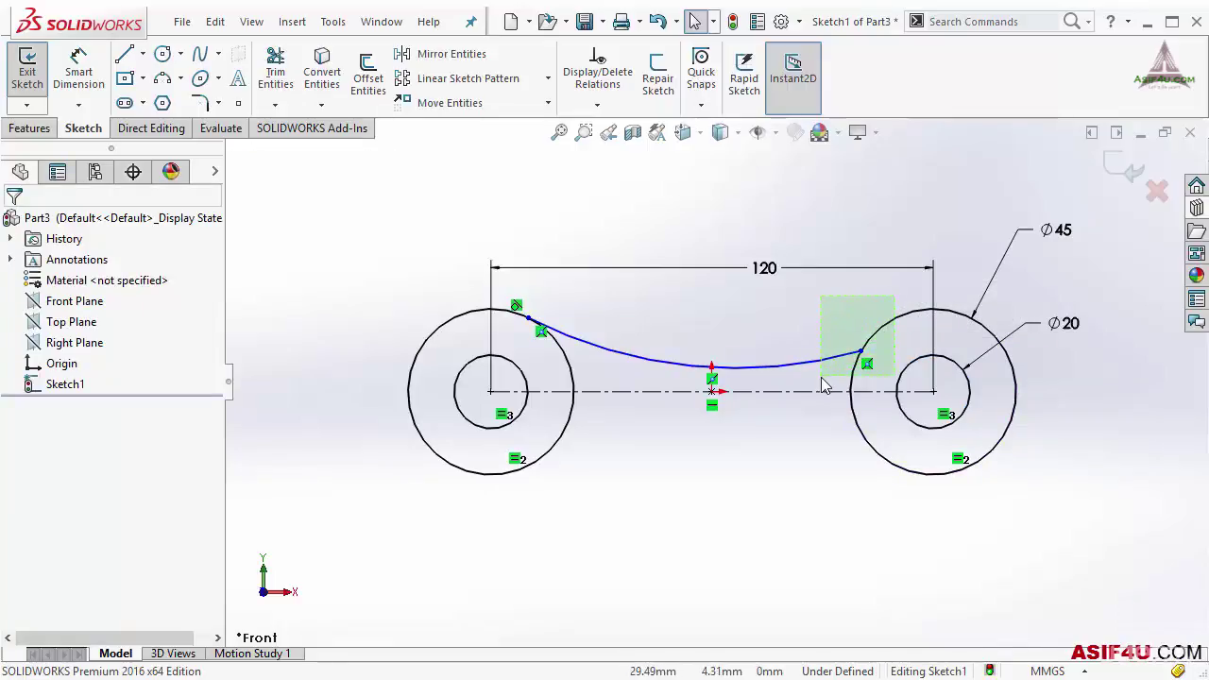
left_click_drag(826, 376, 821, 376)
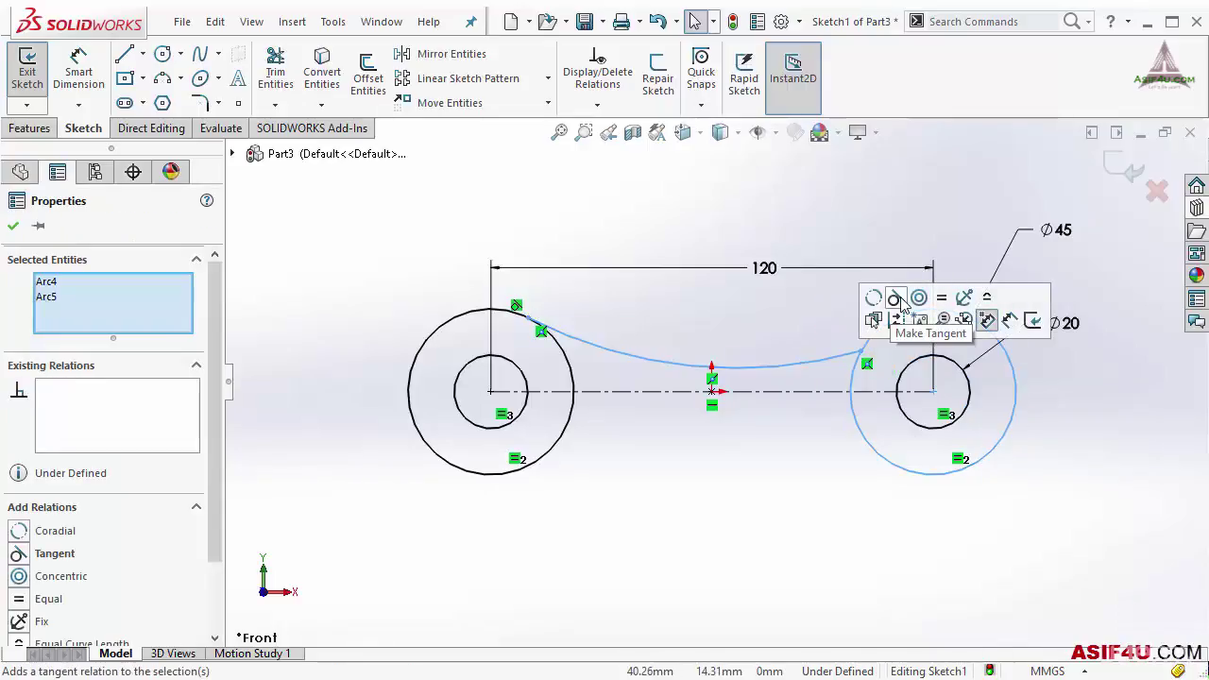
left_click(901, 302)
left_click(732, 496)
right_click_drag(728, 477, 728, 415)
- Dimension the upper connecting arc's radius to 150 mm
left_click(821, 346)
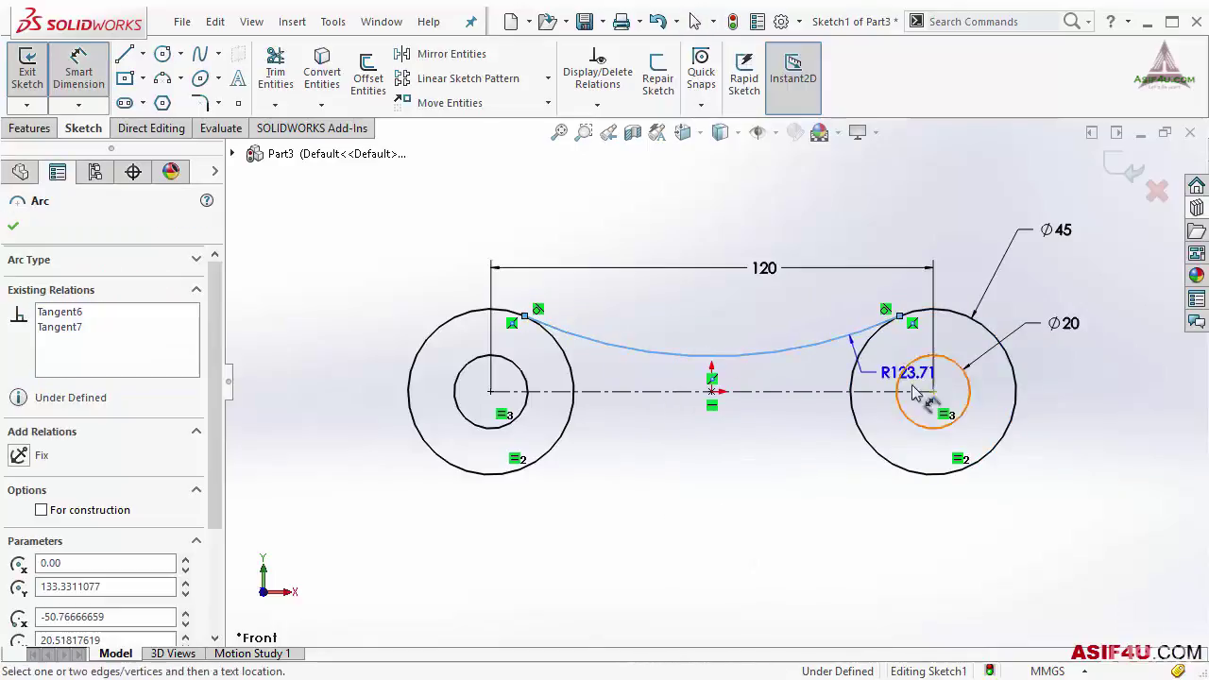
left_click(1003, 489)
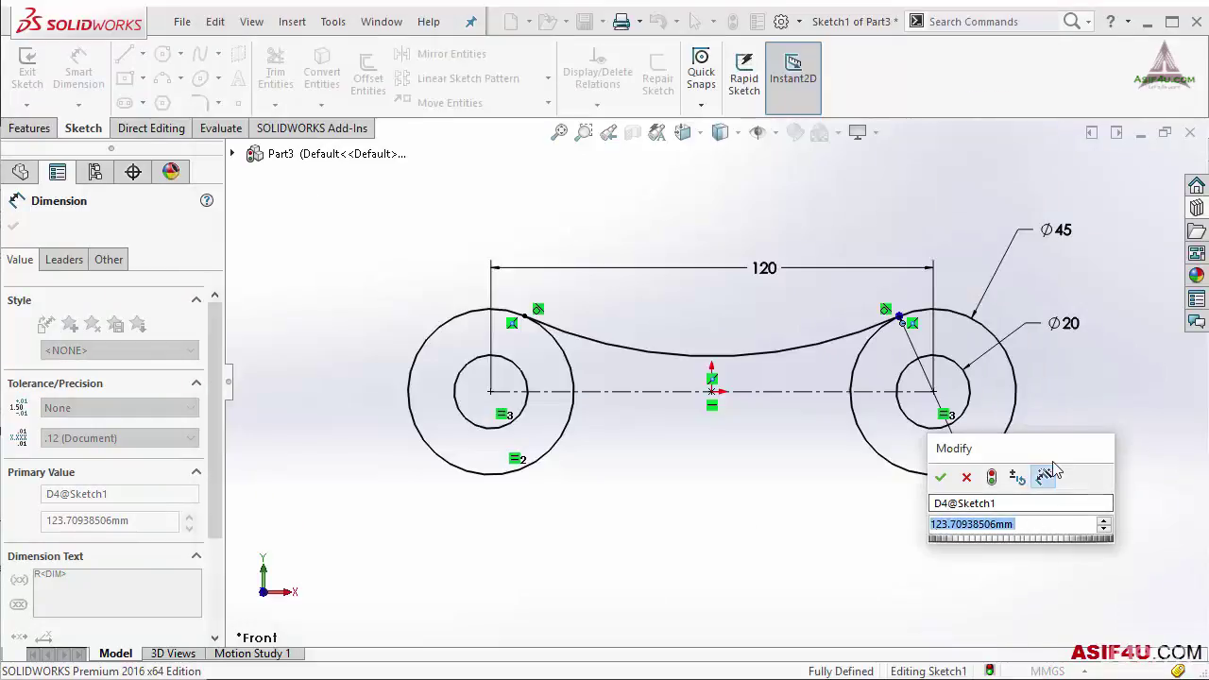
type("150")
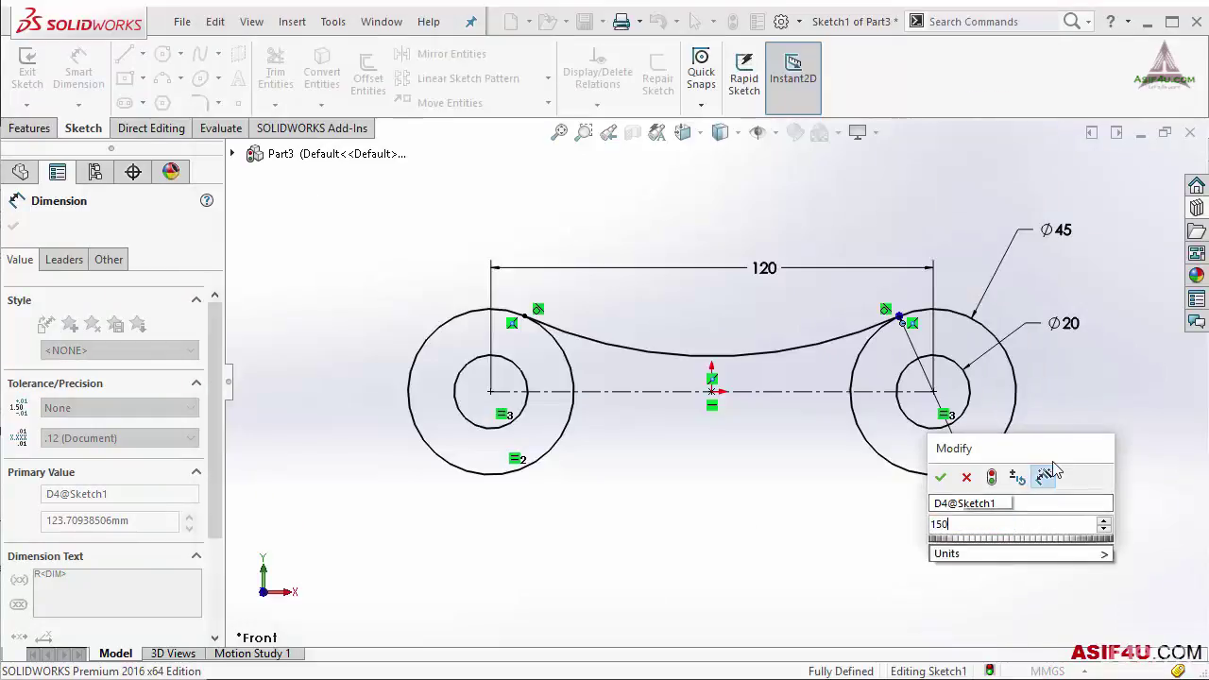
key("Return")
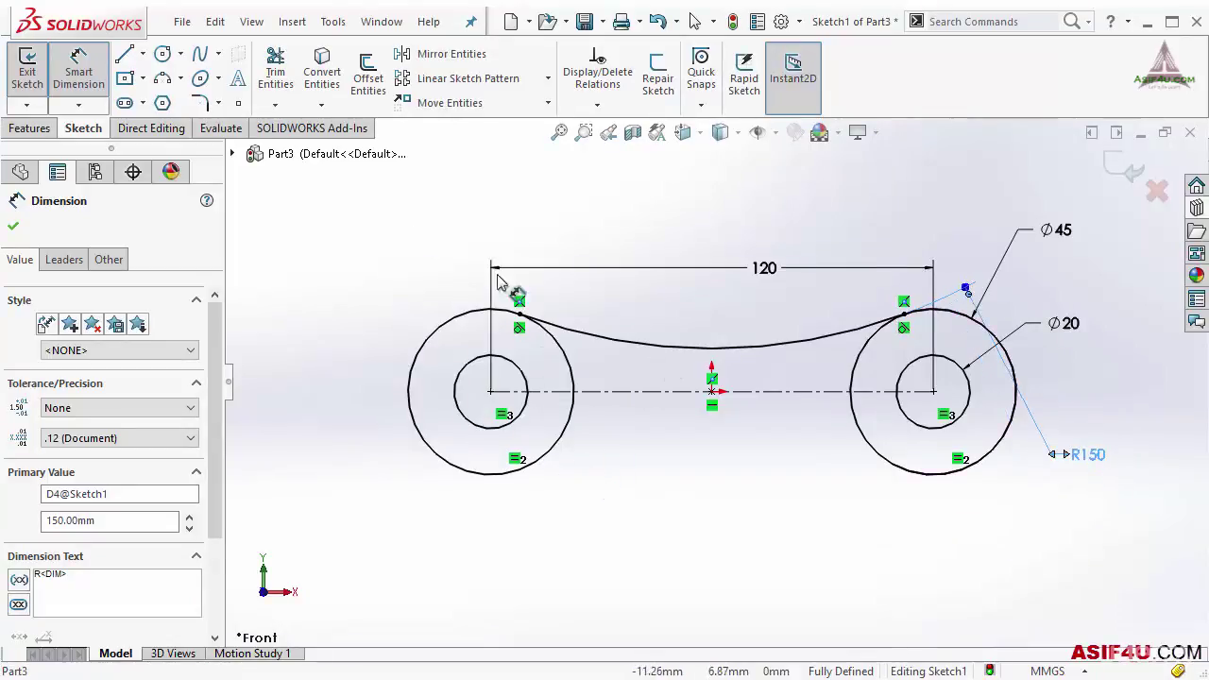
- Draw a three-point arc below the centreline between the two outer circles
left_click(172, 83)
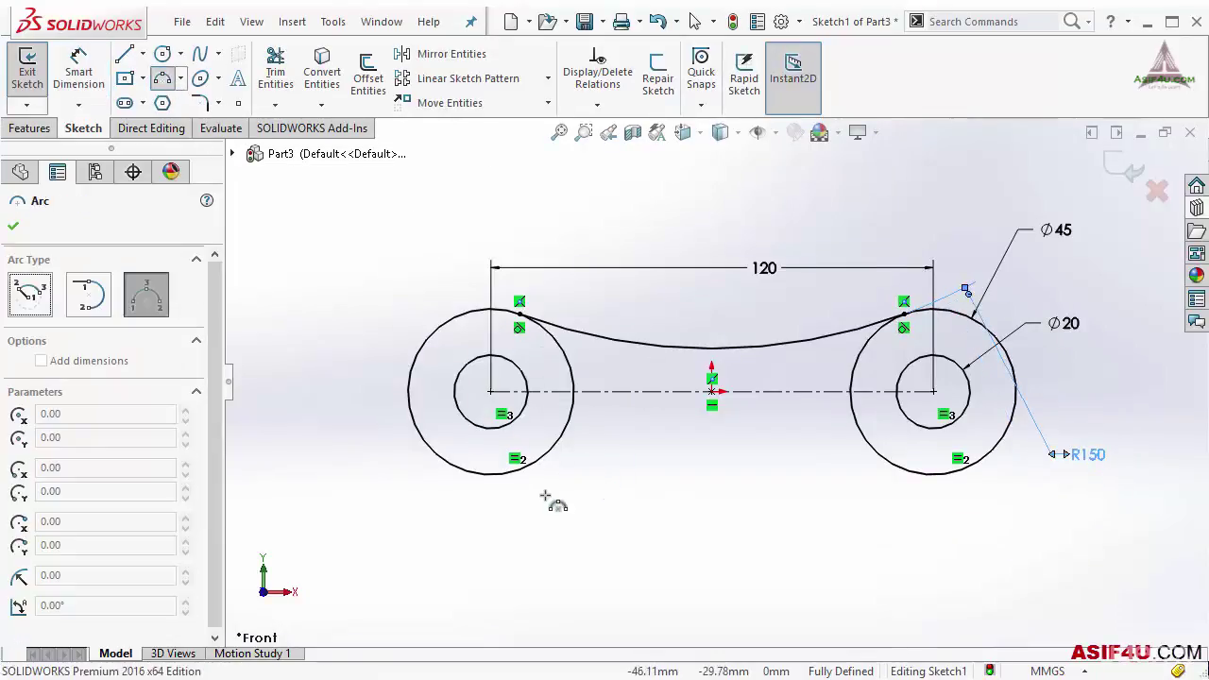
left_click(557, 440)
left_click(886, 461)
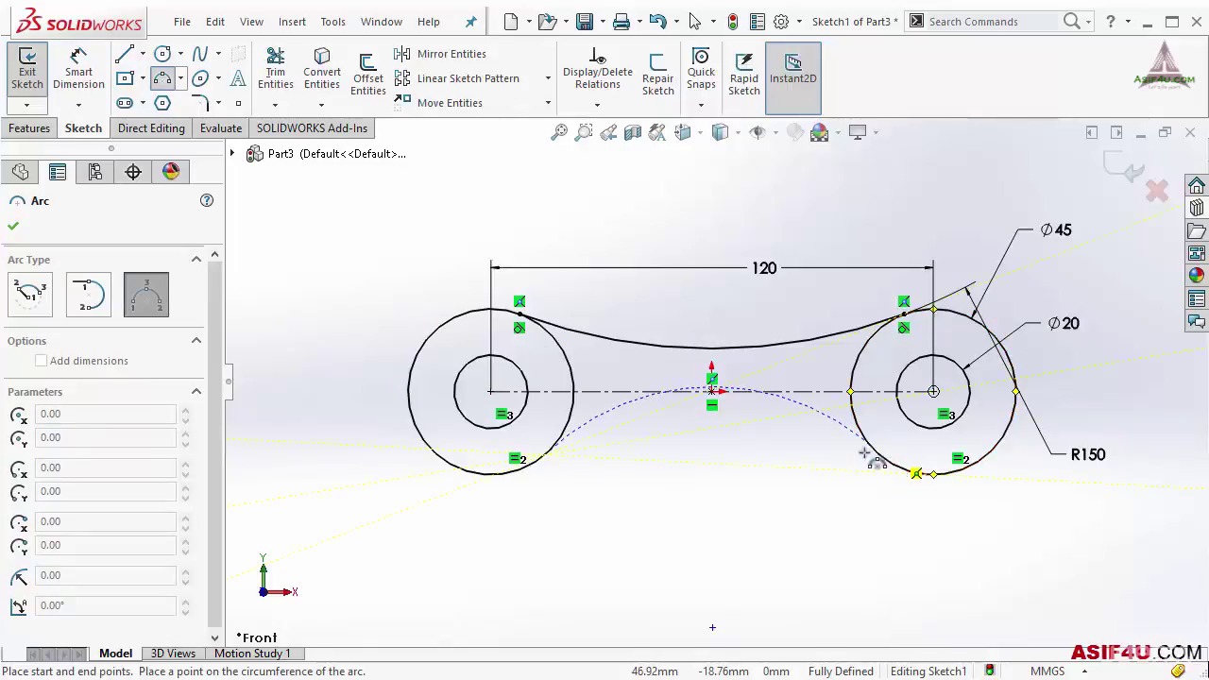
left_click(795, 442)
key("Escape")
- Make the lower arc tangent to both the left and right outer circles
left_click_drag(640, 519, 526, 432)
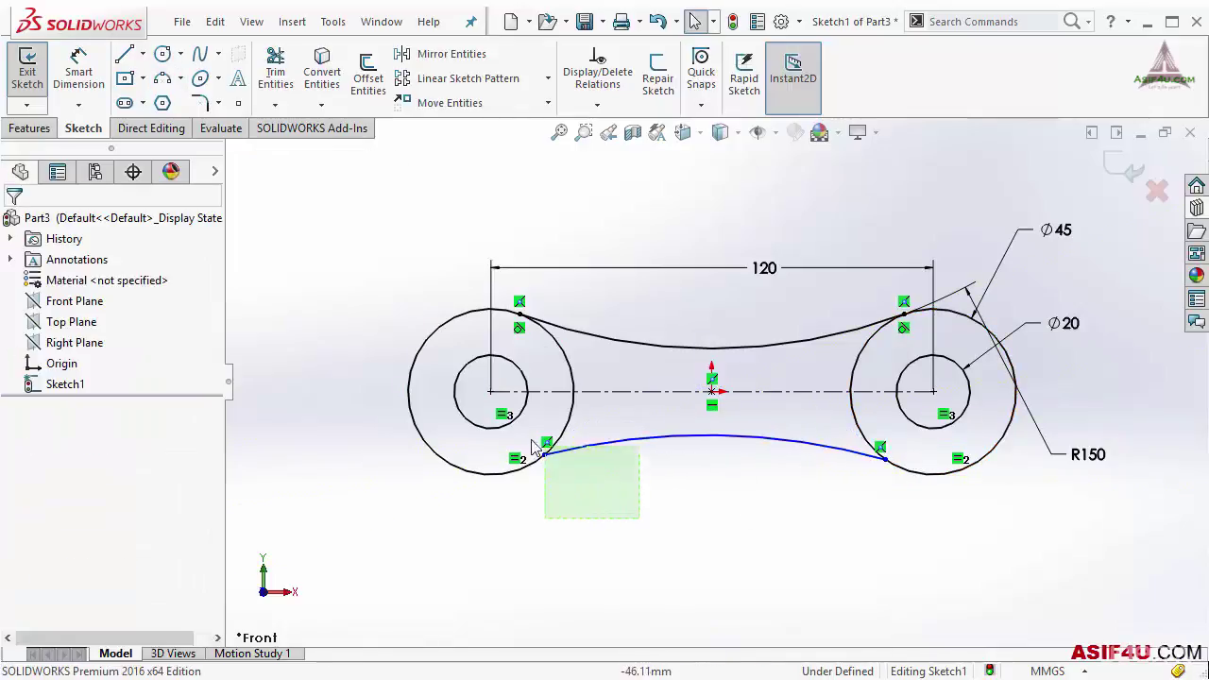
left_click(599, 353)
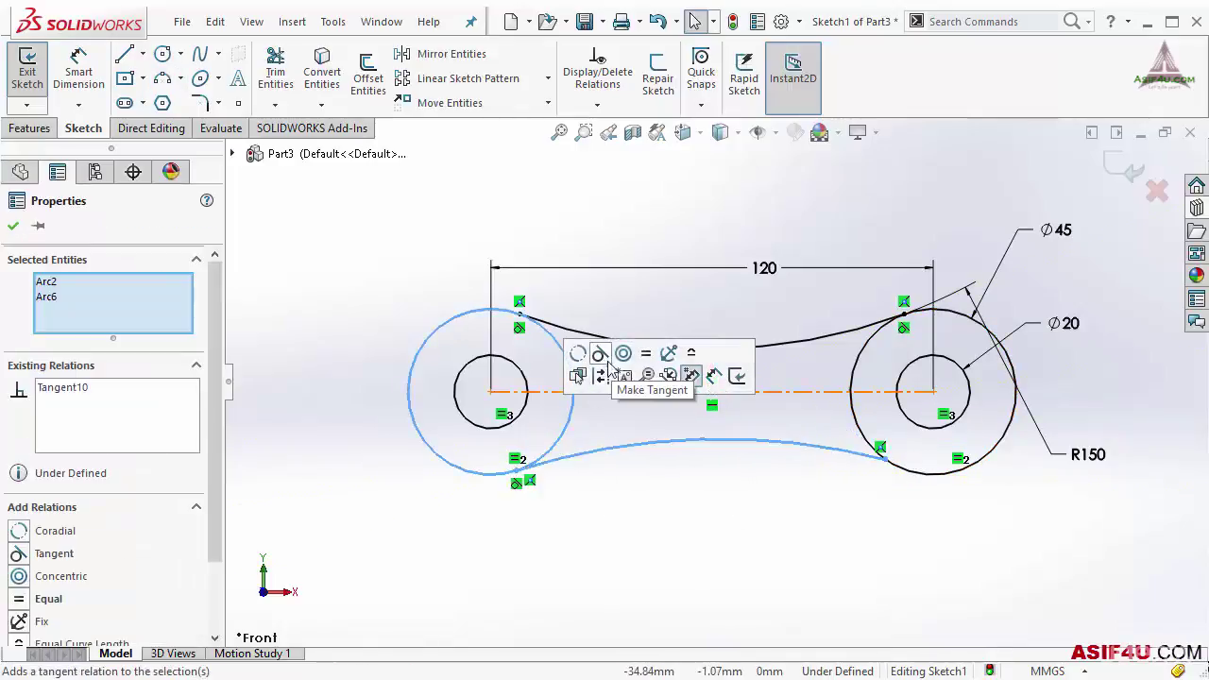
left_click(935, 534)
left_click_drag(936, 524, 858, 454)
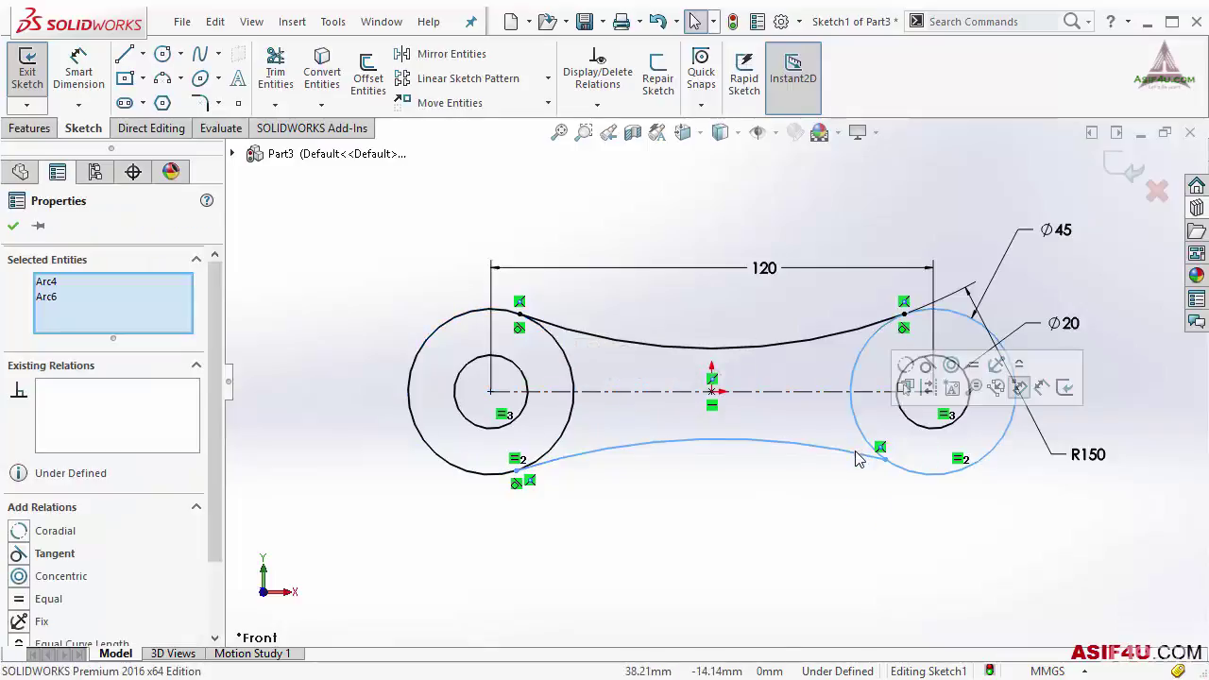
left_click(928, 375)
left_click(721, 527)
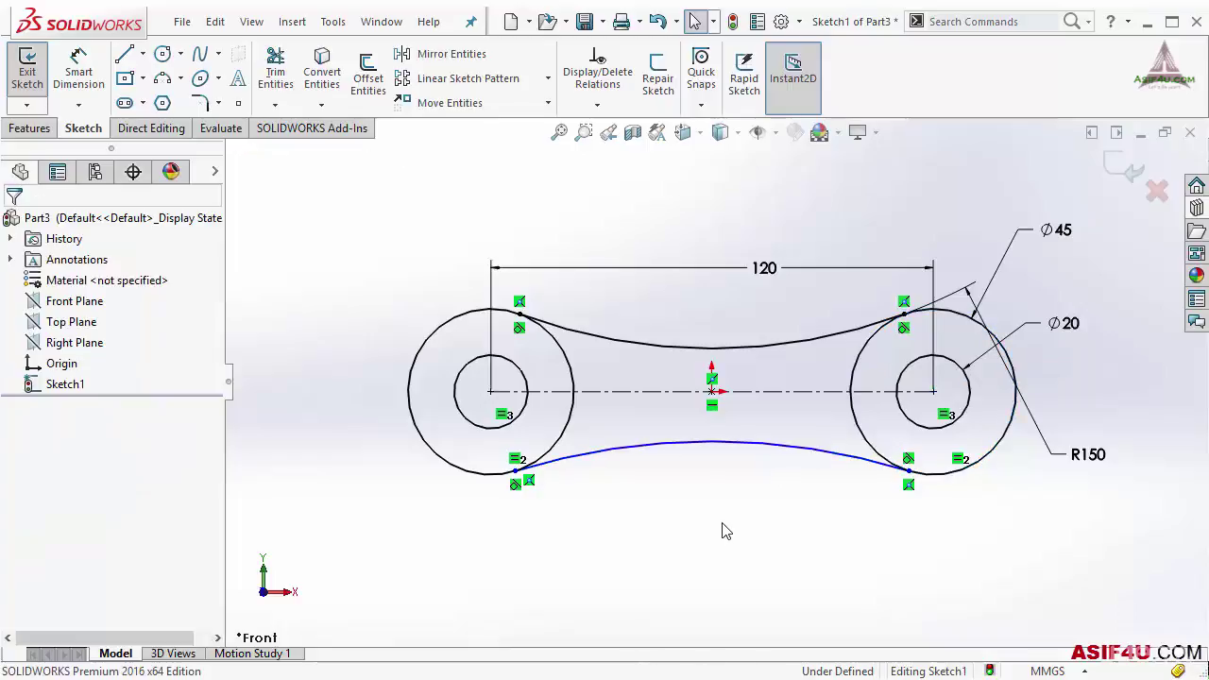
left_click_drag(905, 467, 902, 505)
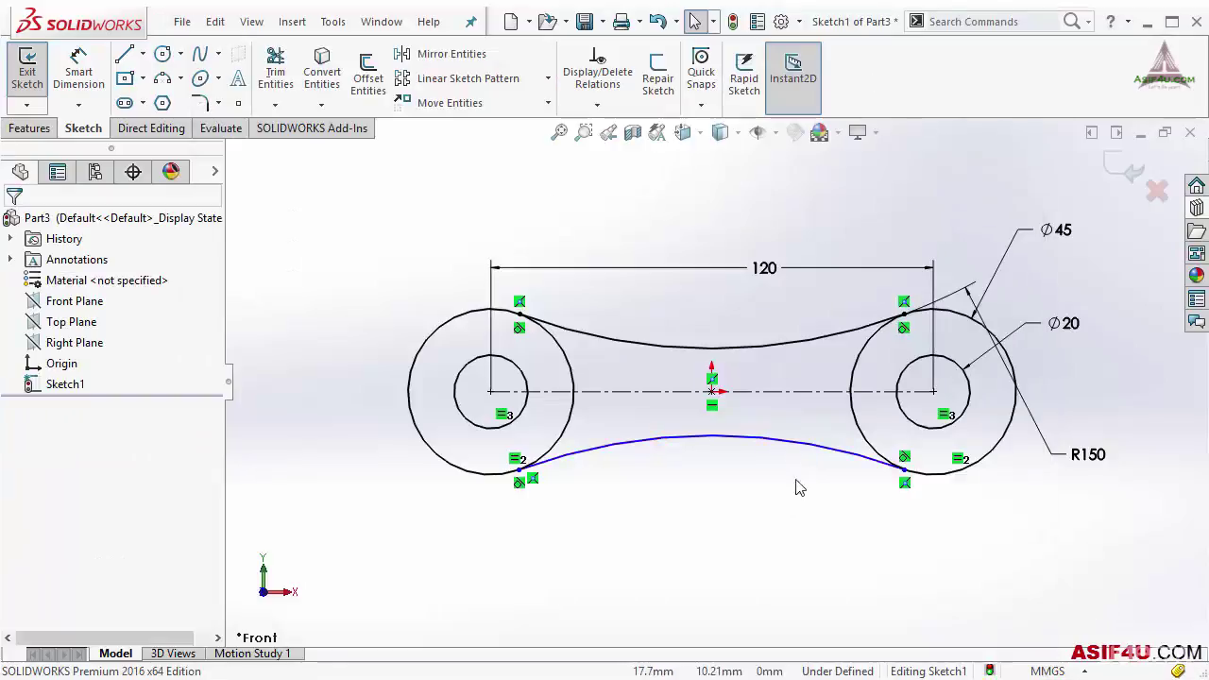
- Add an equal relation between the lower arc and the upper R150 arc
left_click(790, 444)
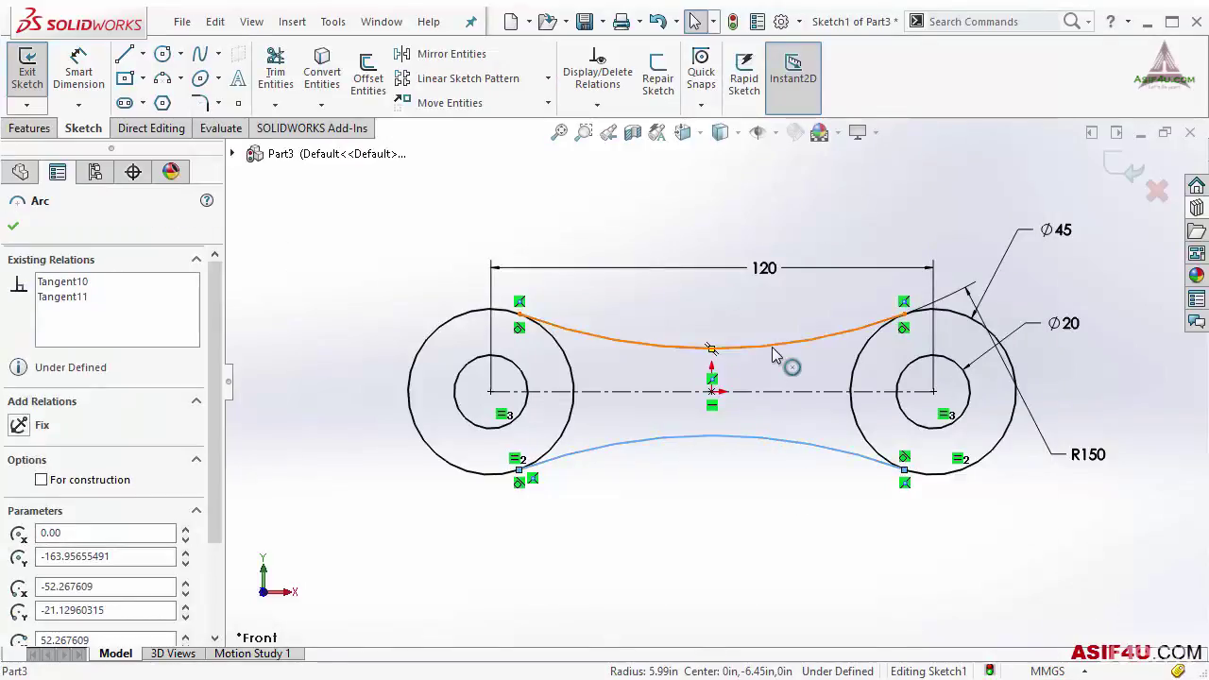
left_click(772, 347)
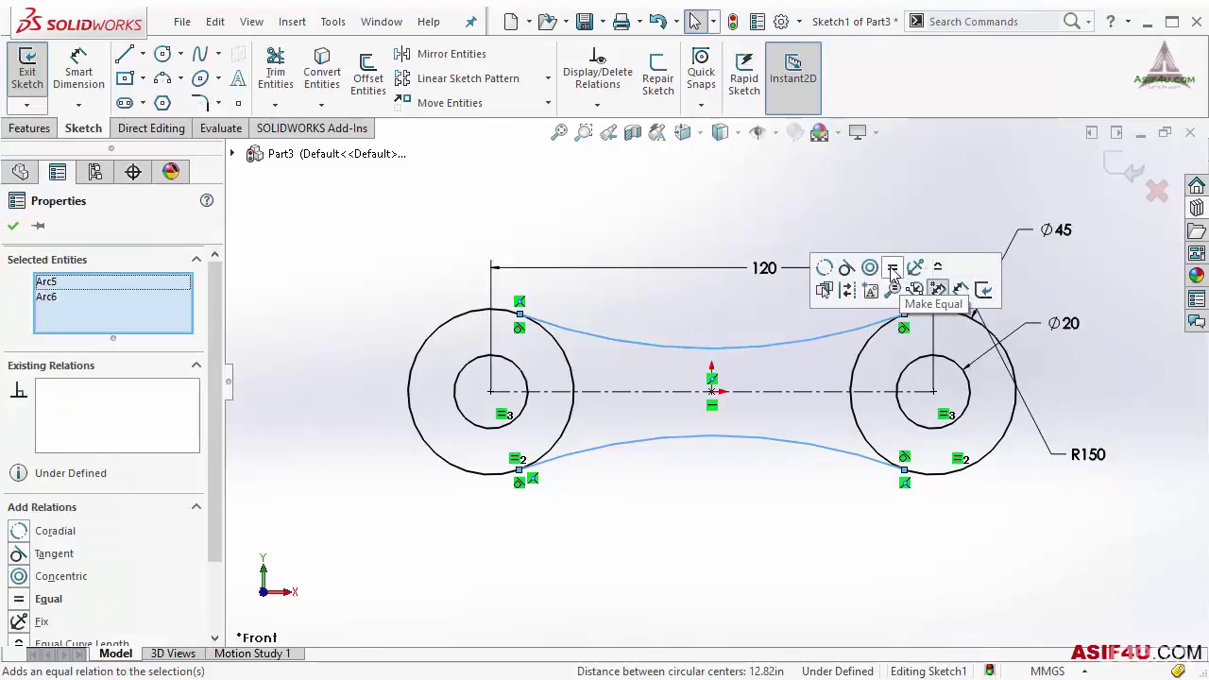
left_click(892, 269)
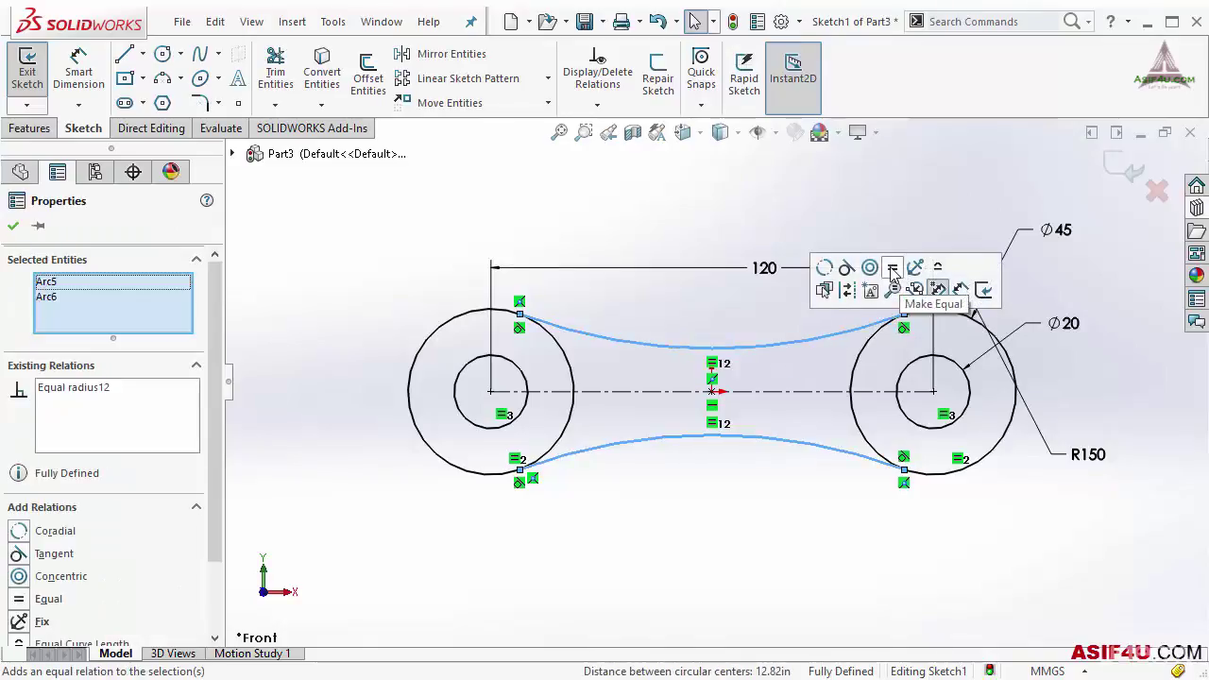
left_click(876, 168)
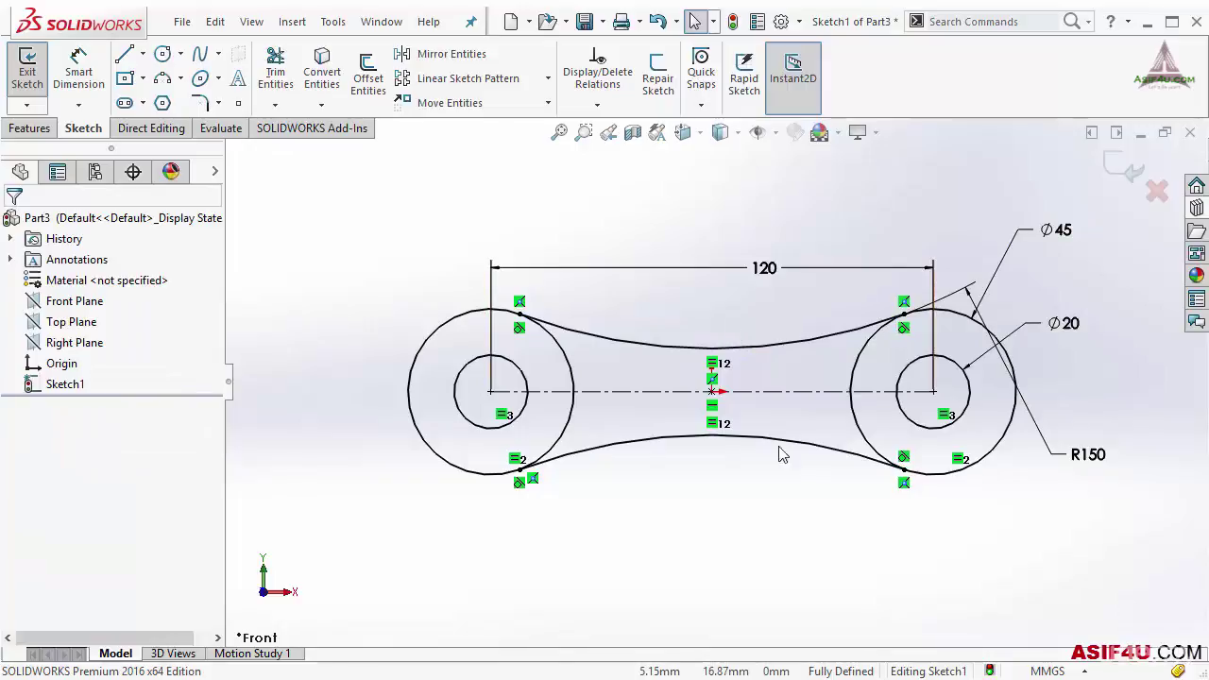